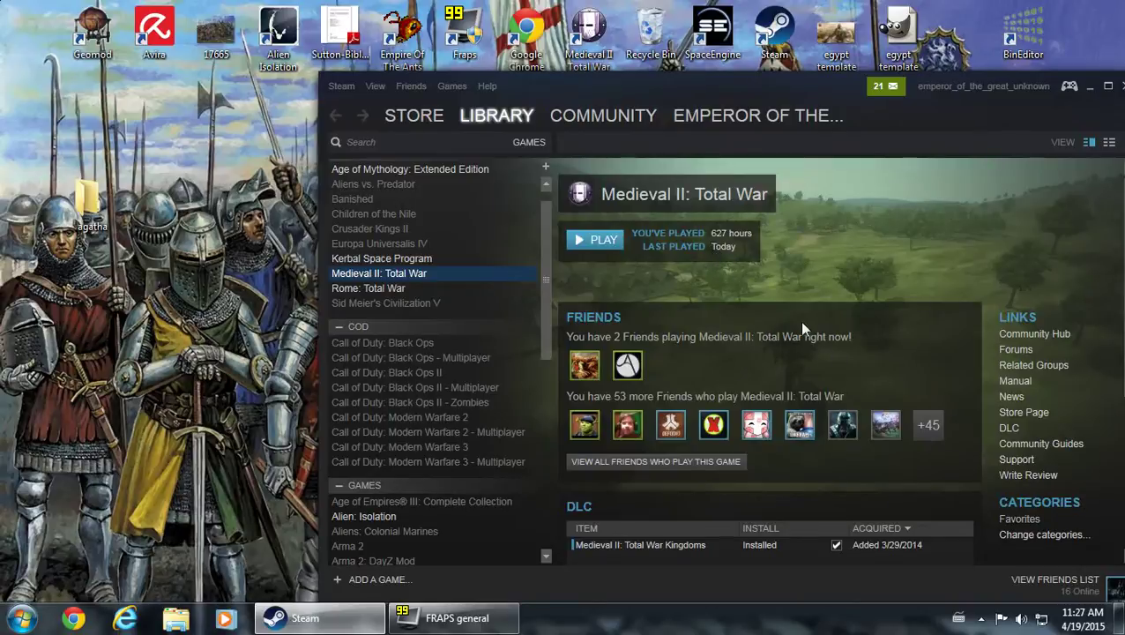
Open the local game files folder of Medieval II: Total War from its library properties, and put the Properties window away
left_click_drag(657, 93, 614, 127)
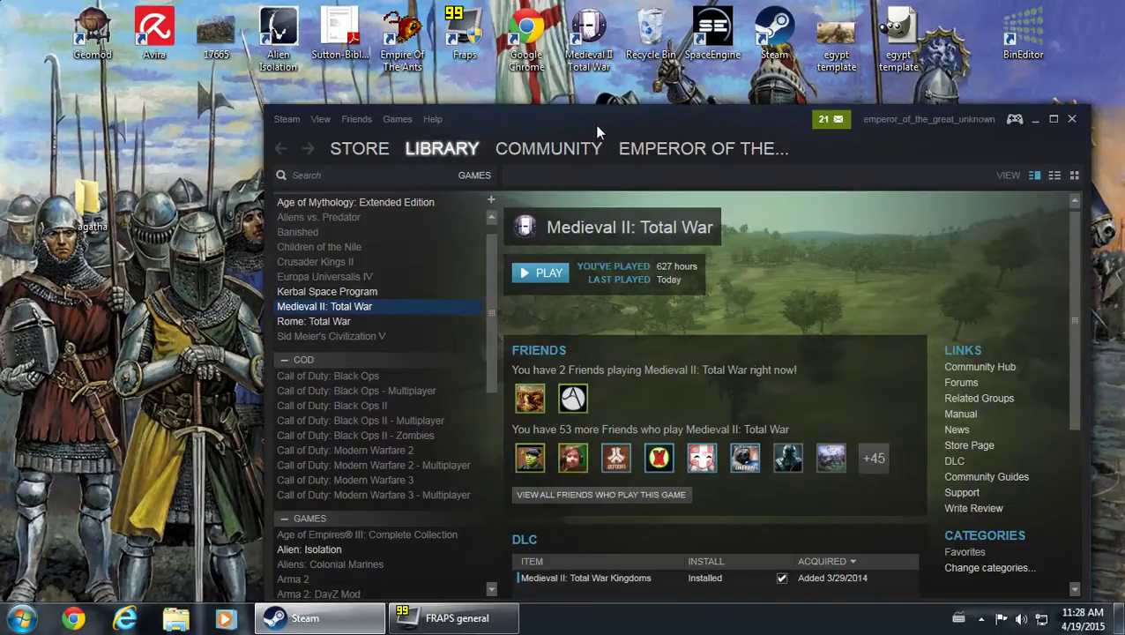
left_click_drag(597, 130, 612, 108)
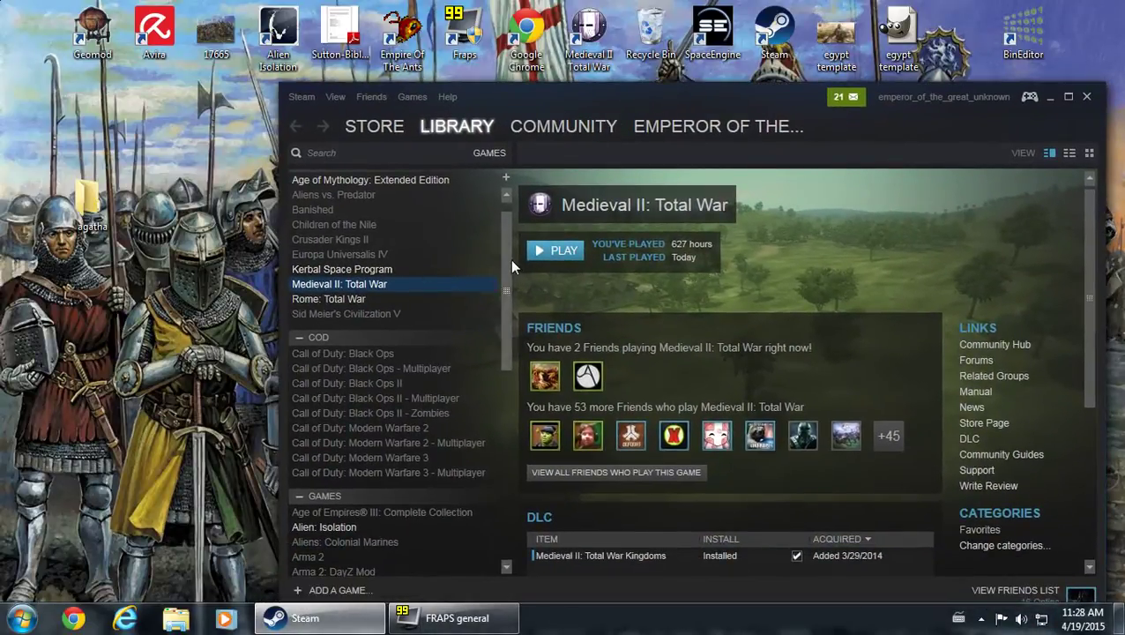
scroll(510, 257, "up", 1)
scroll(510, 256, "up", 1)
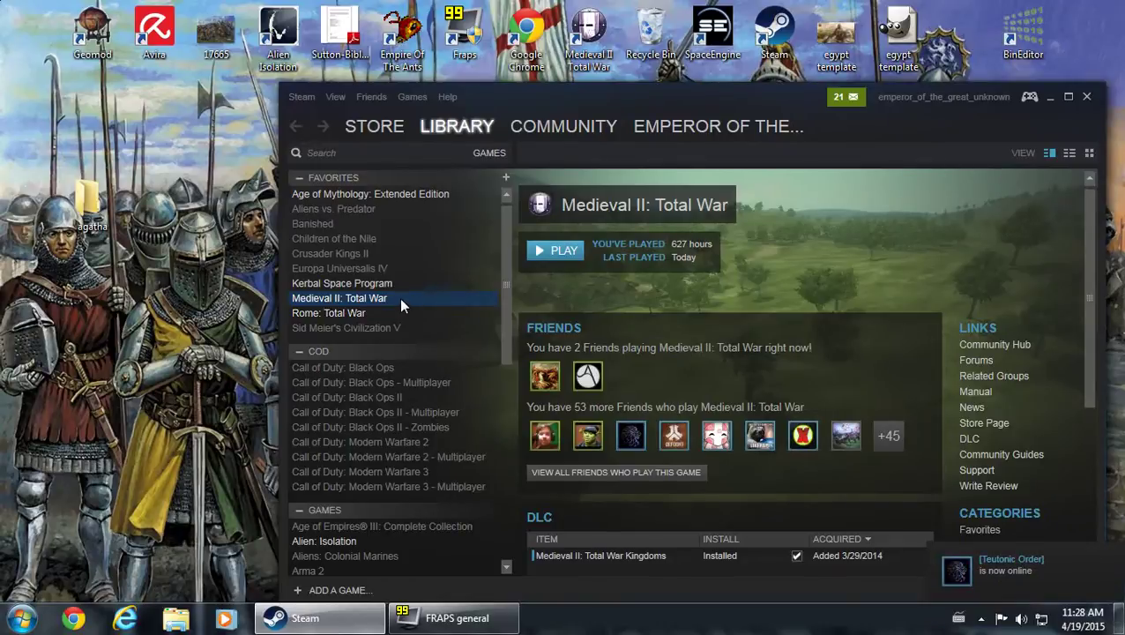
right_click(401, 305)
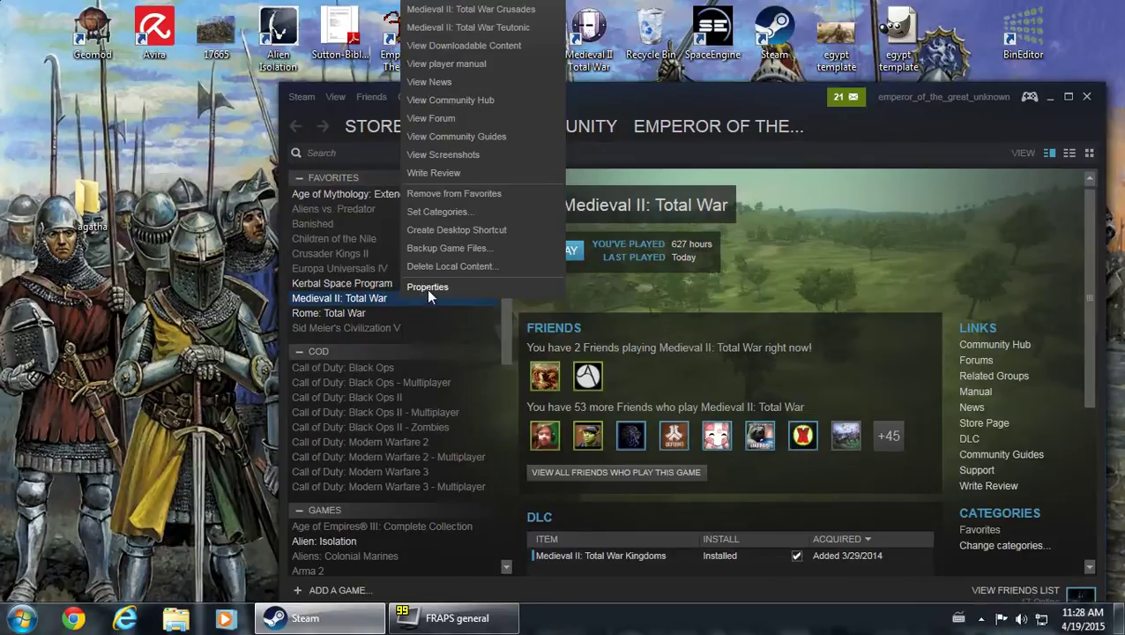
left_click(427, 288)
left_click(501, 88)
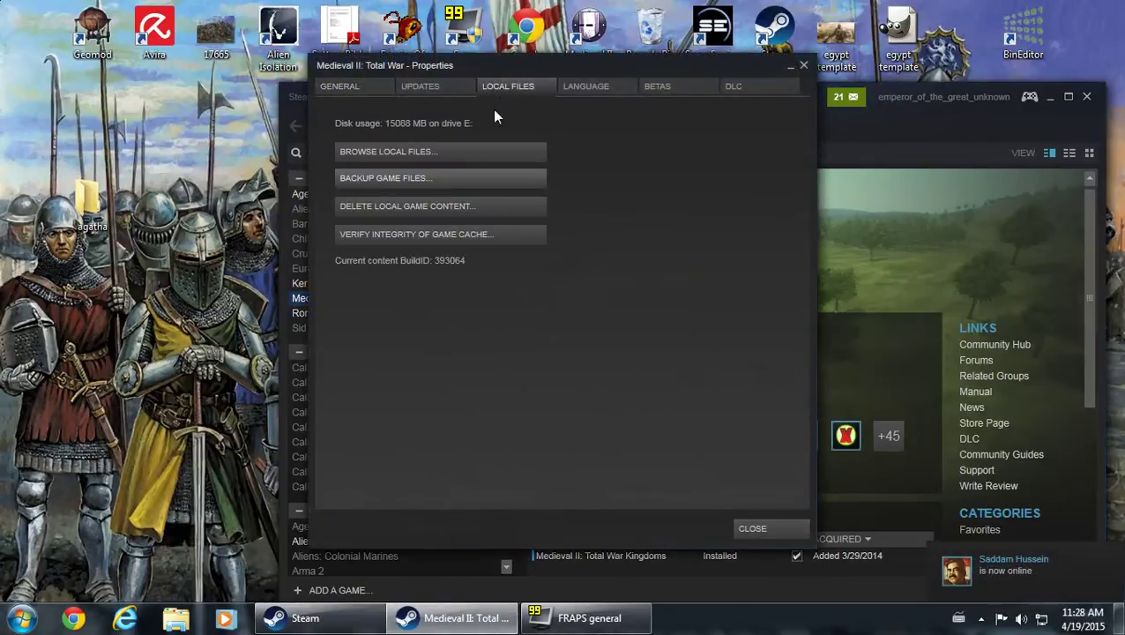
left_click(443, 154)
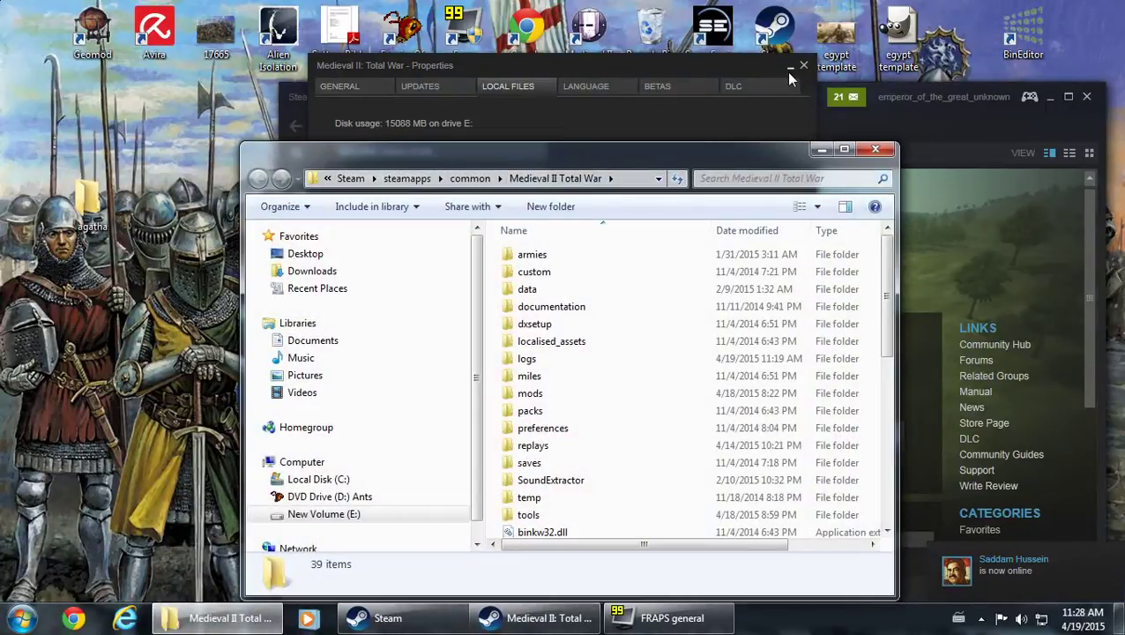
left_click(793, 70)
Look through the Medieval II Total War folder and select the medieval2 application
scroll(633, 346, "down", 6)
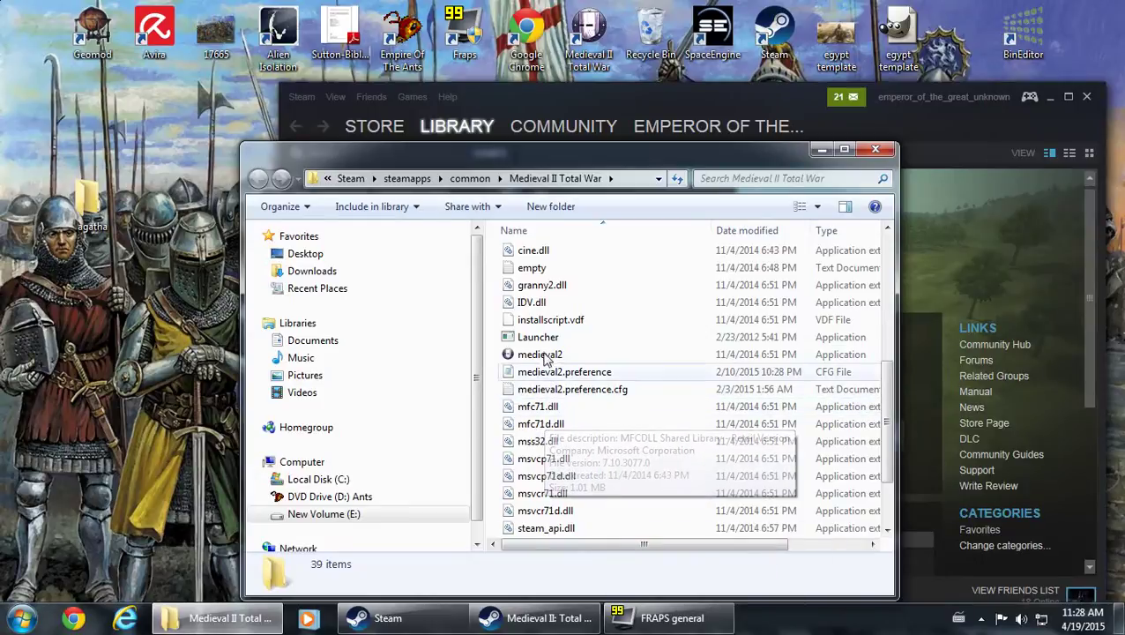
scroll(545, 361, "up", 3)
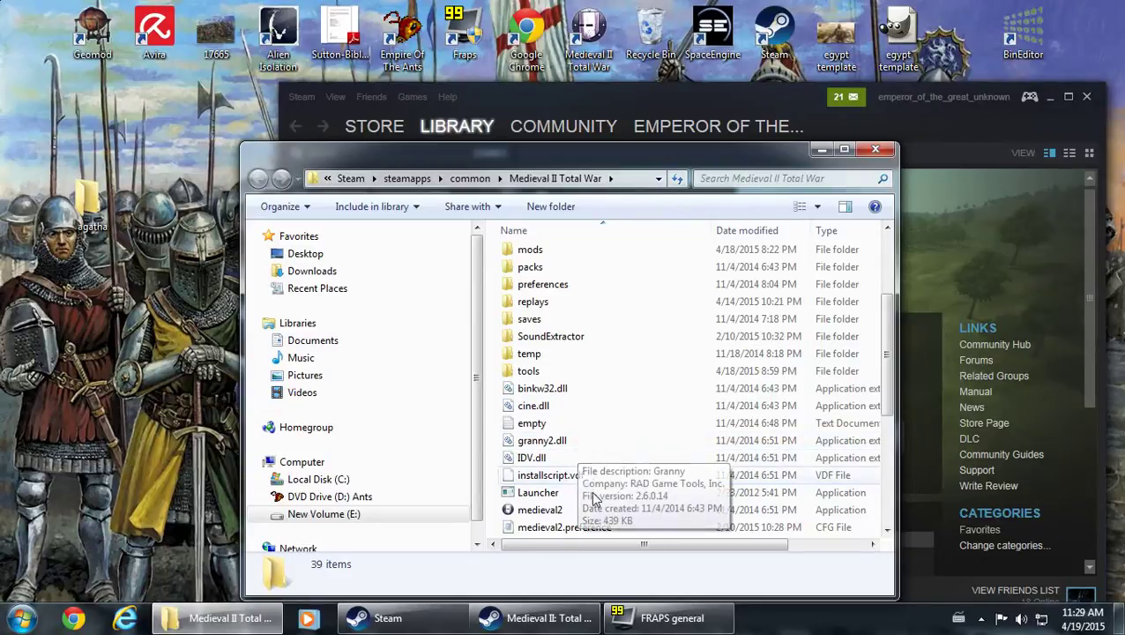
scroll(582, 510, "down", 1)
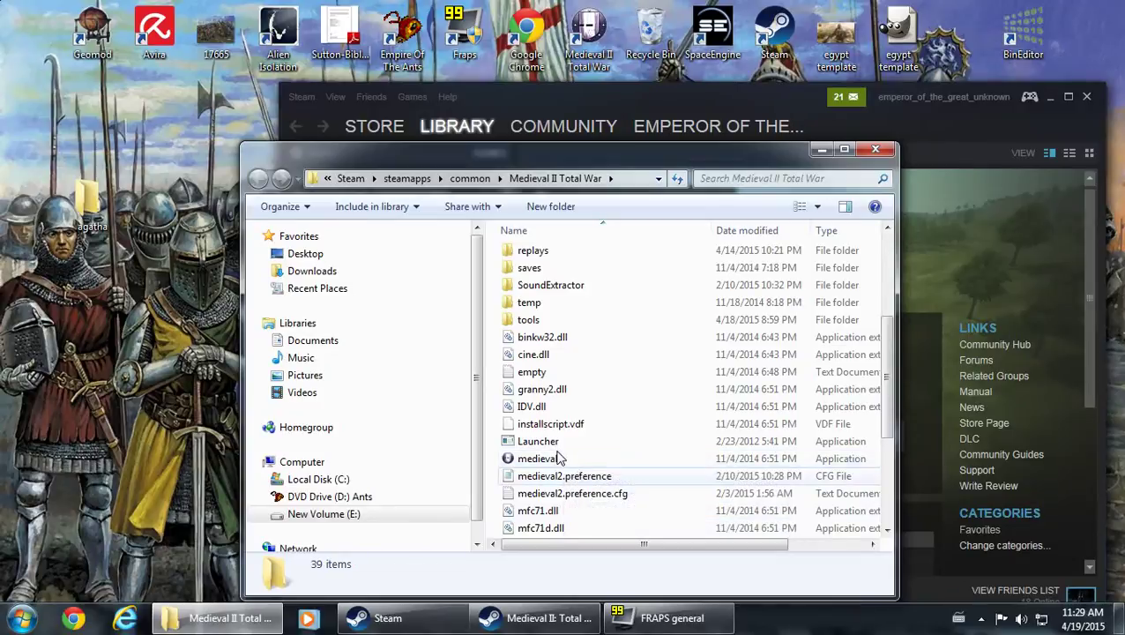
left_click(564, 461)
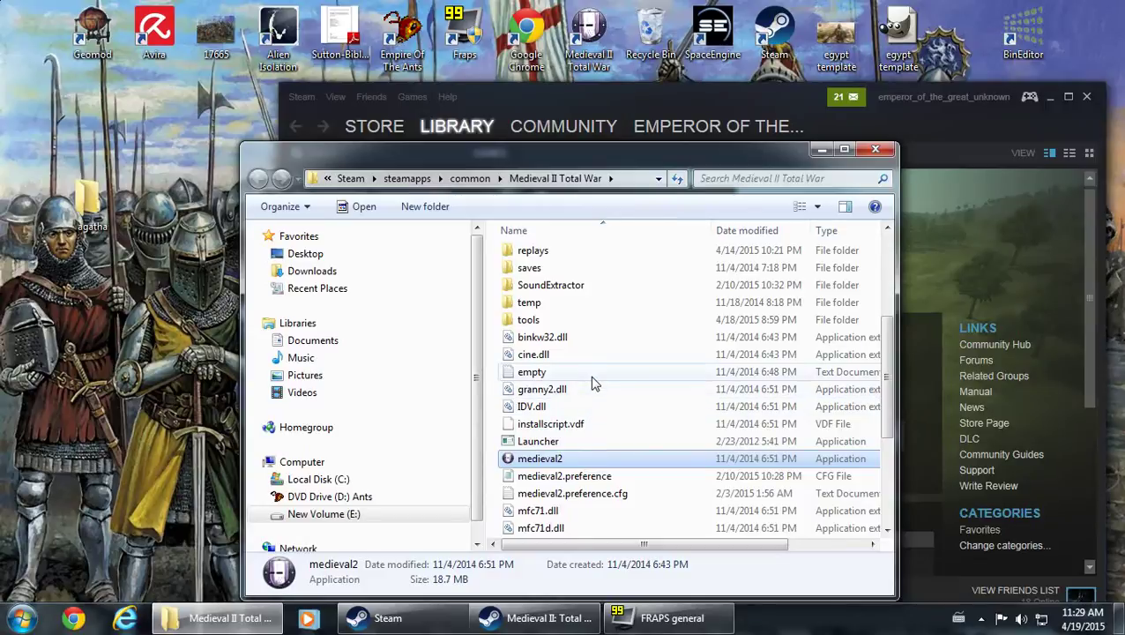
Open the mods folder and go into its RetrofitMP subfolder
scroll(578, 395, "up", 2)
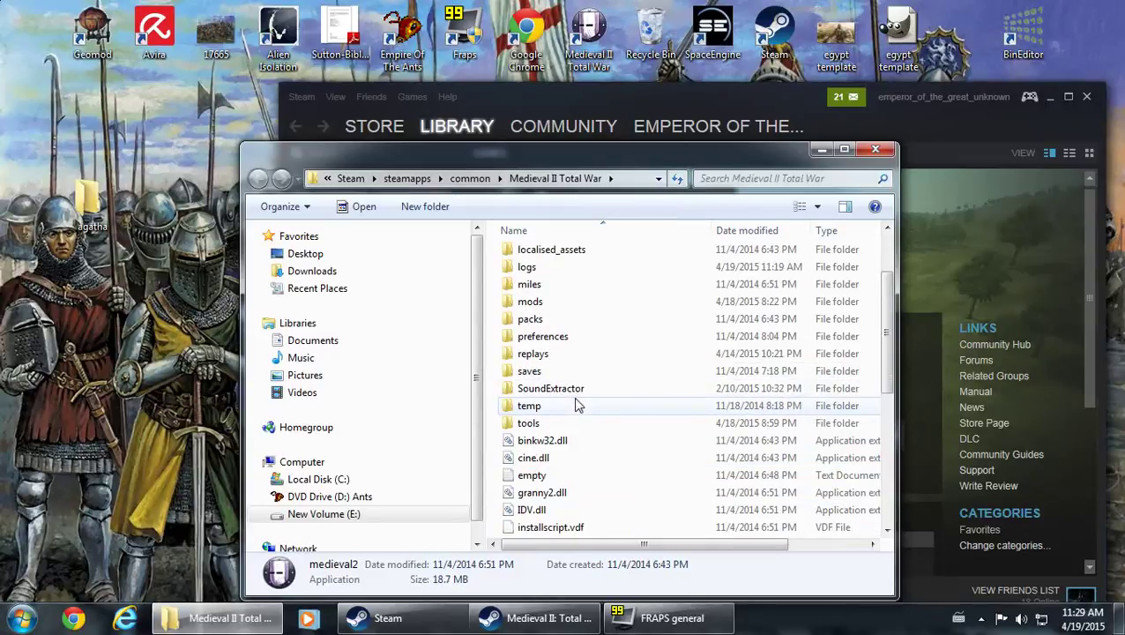
double_click(571, 311)
scroll(595, 375, "down", 2)
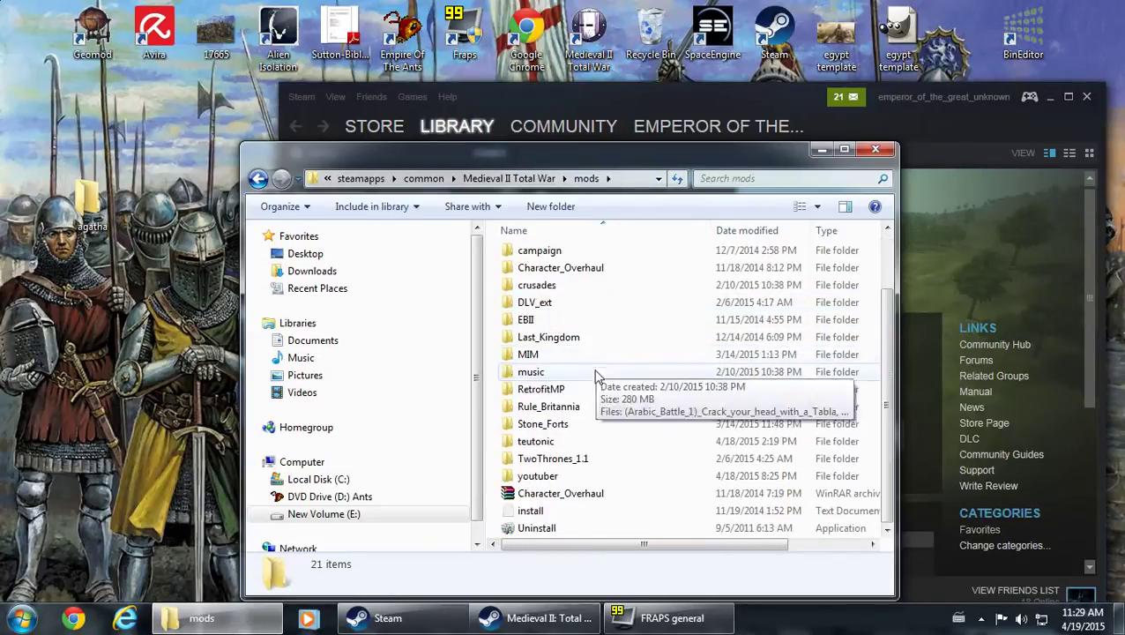
left_click(575, 385)
scroll(571, 366, "up", 2)
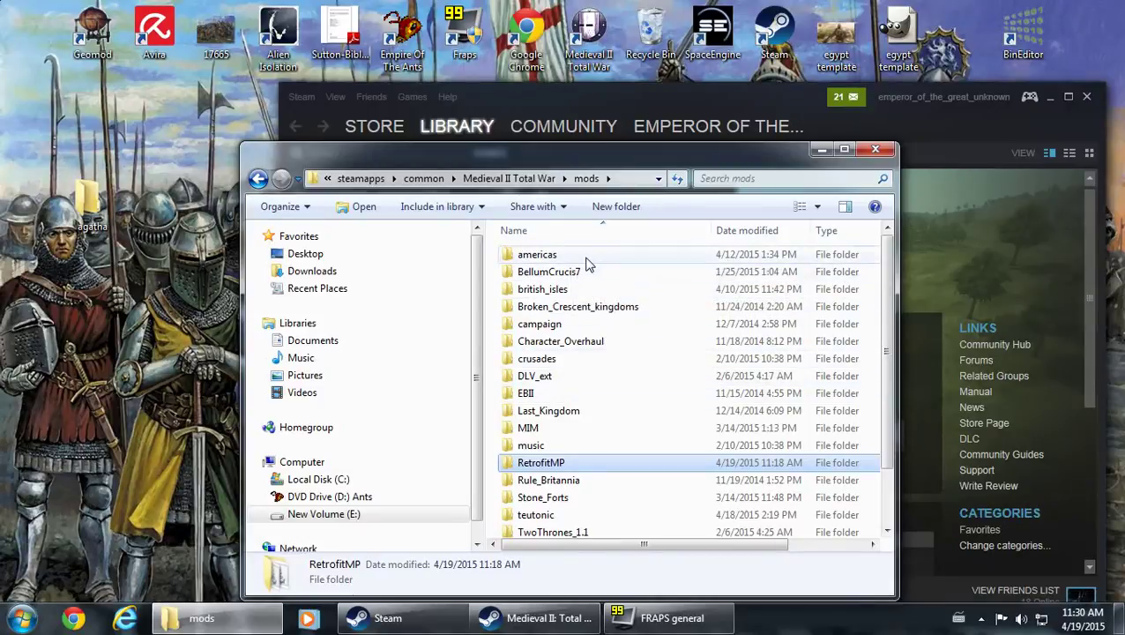
mouse_move(590, 266)
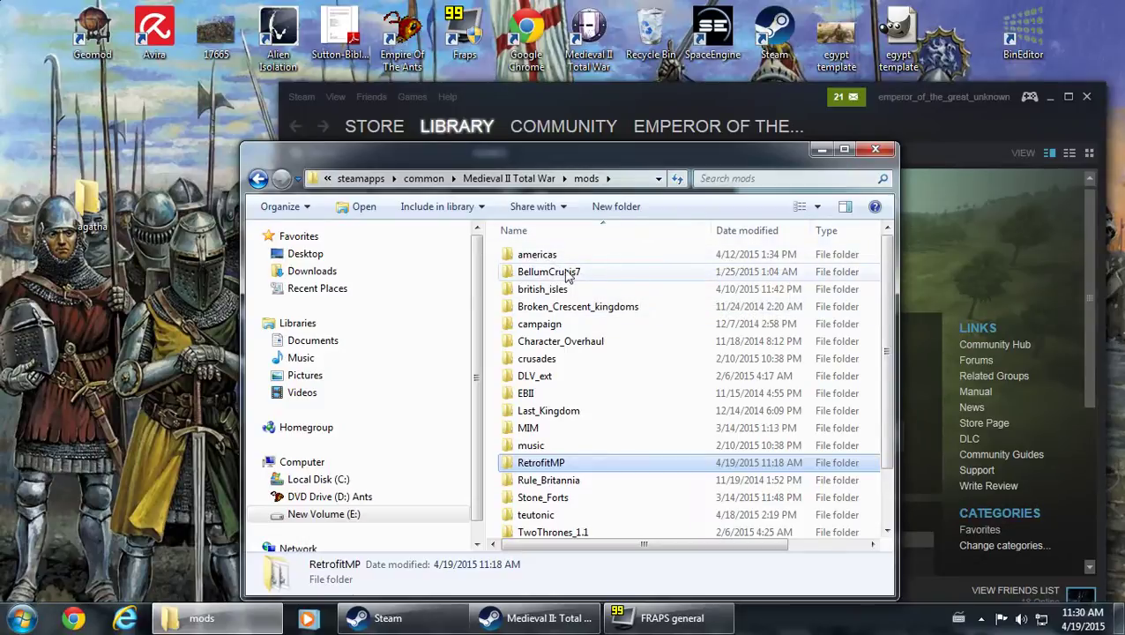
scroll(547, 370, "down", 1)
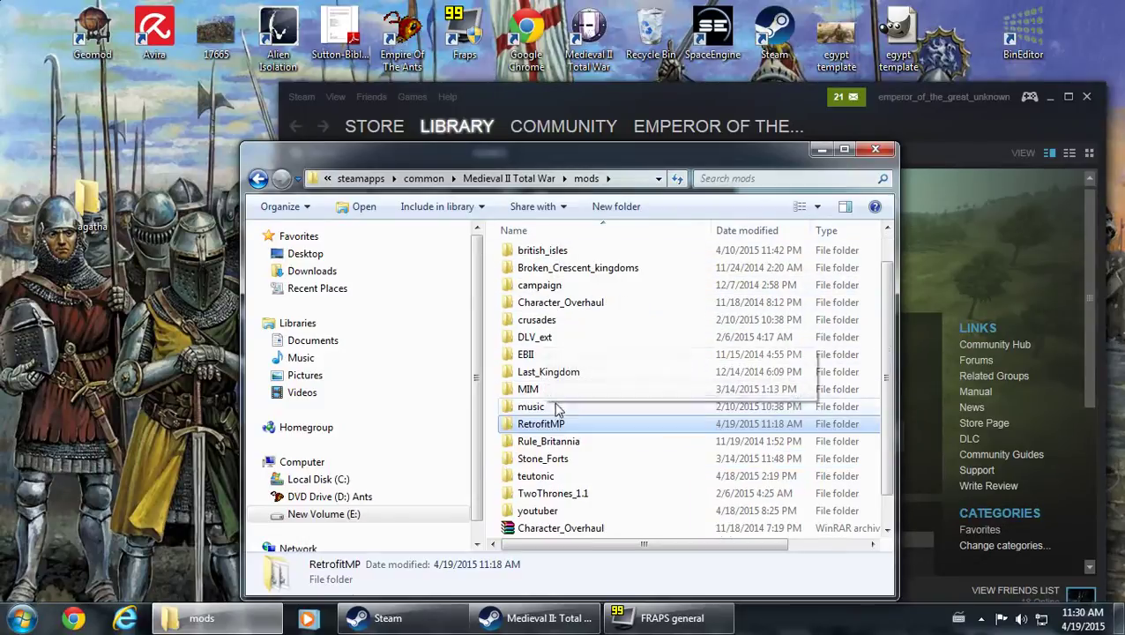
double_click(516, 426)
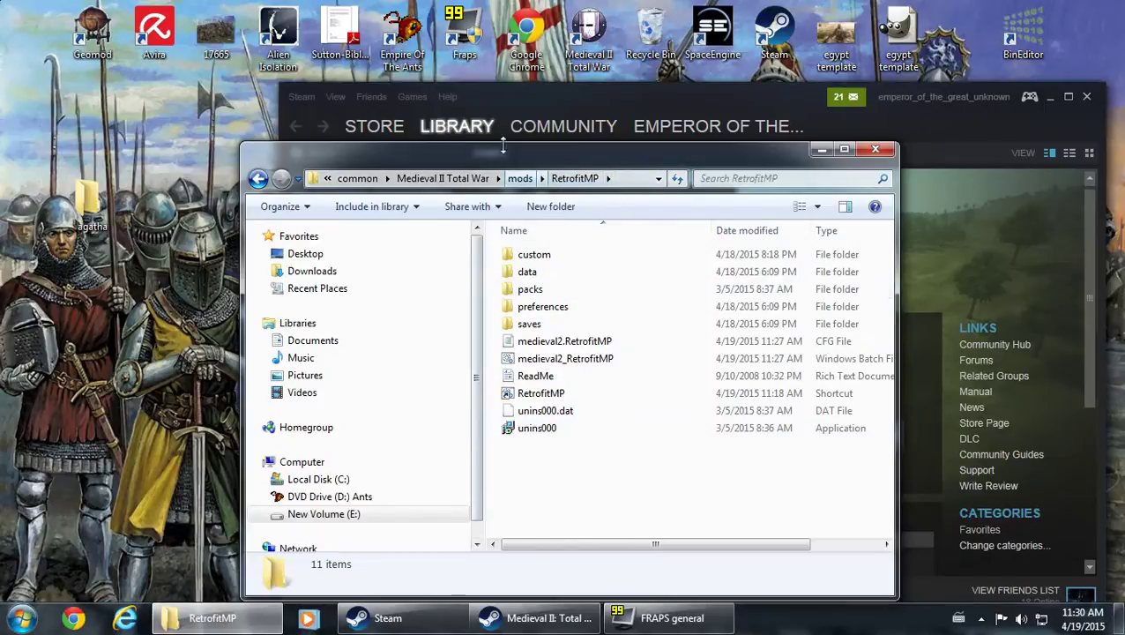
Open the medieval2_RetrofitMP batch file for editing to examine which executable it launches, and minimize it
left_click(544, 342)
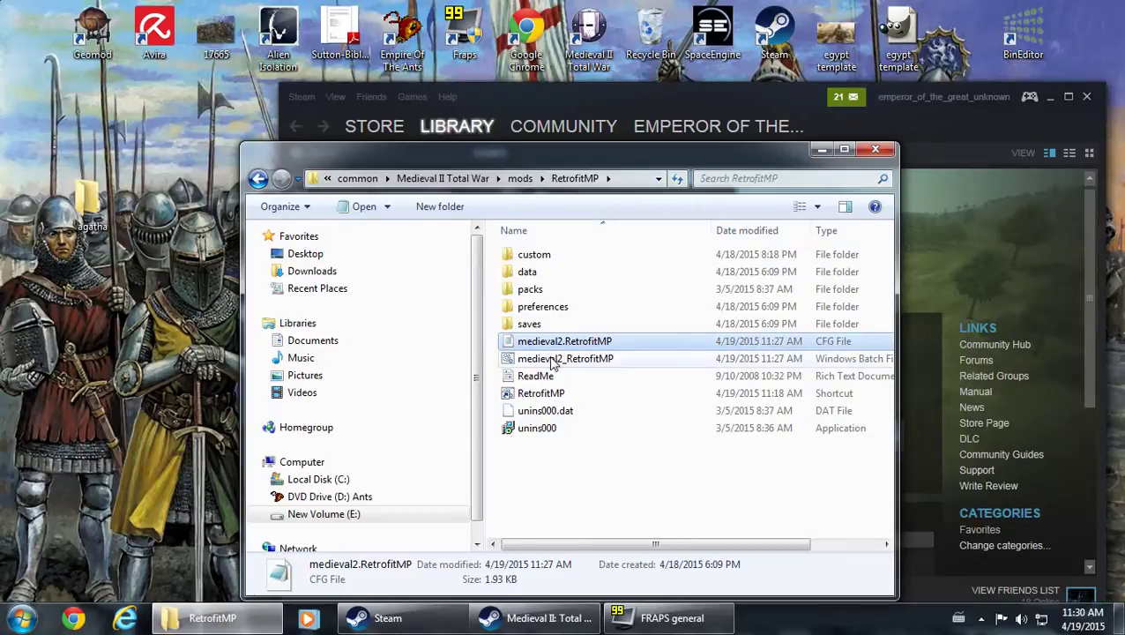
left_click(553, 363)
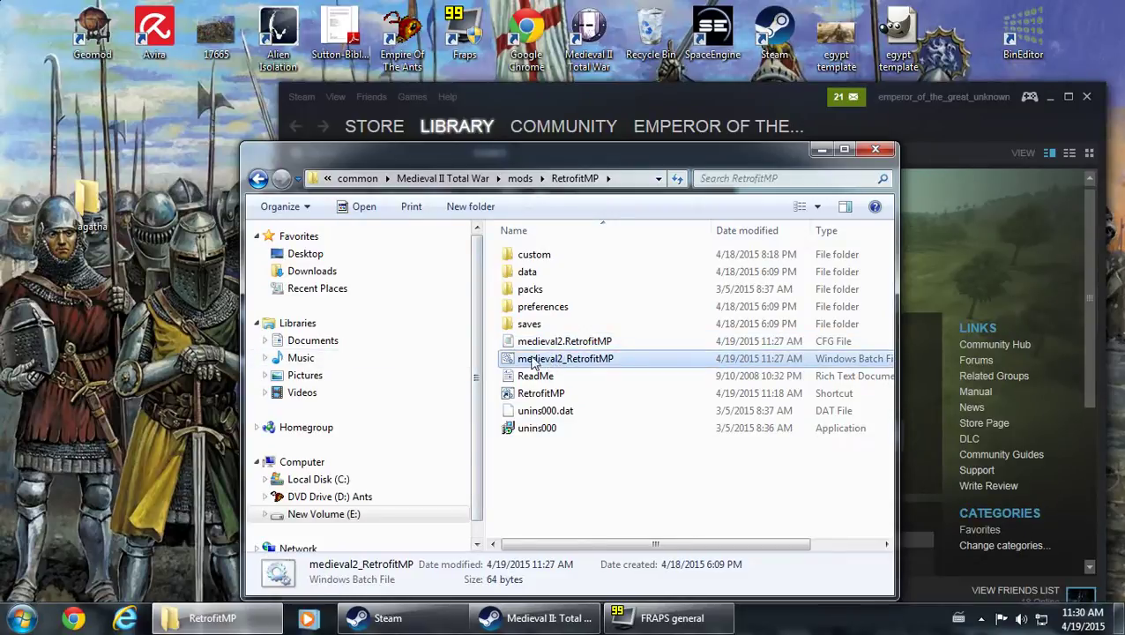
right_click(541, 363)
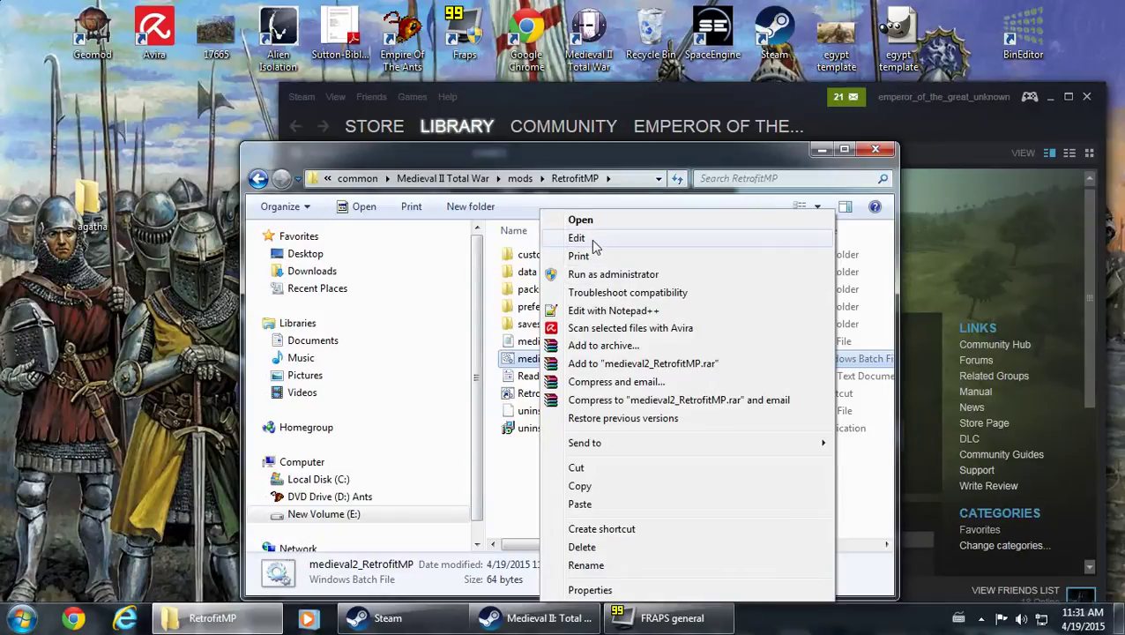
left_click(591, 239)
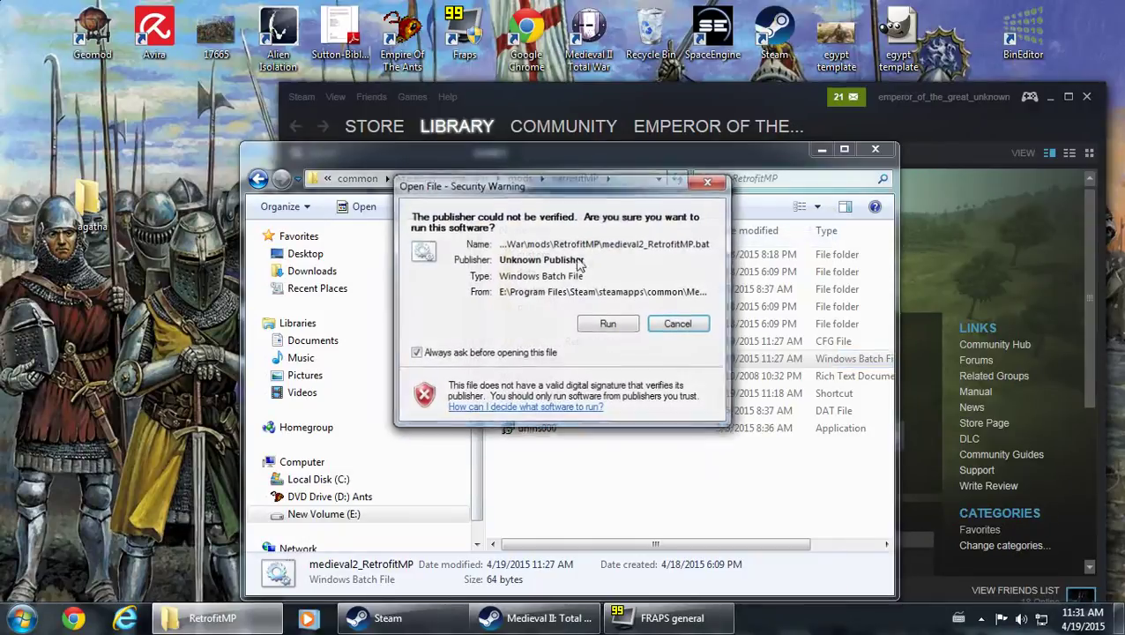
left_click(608, 325)
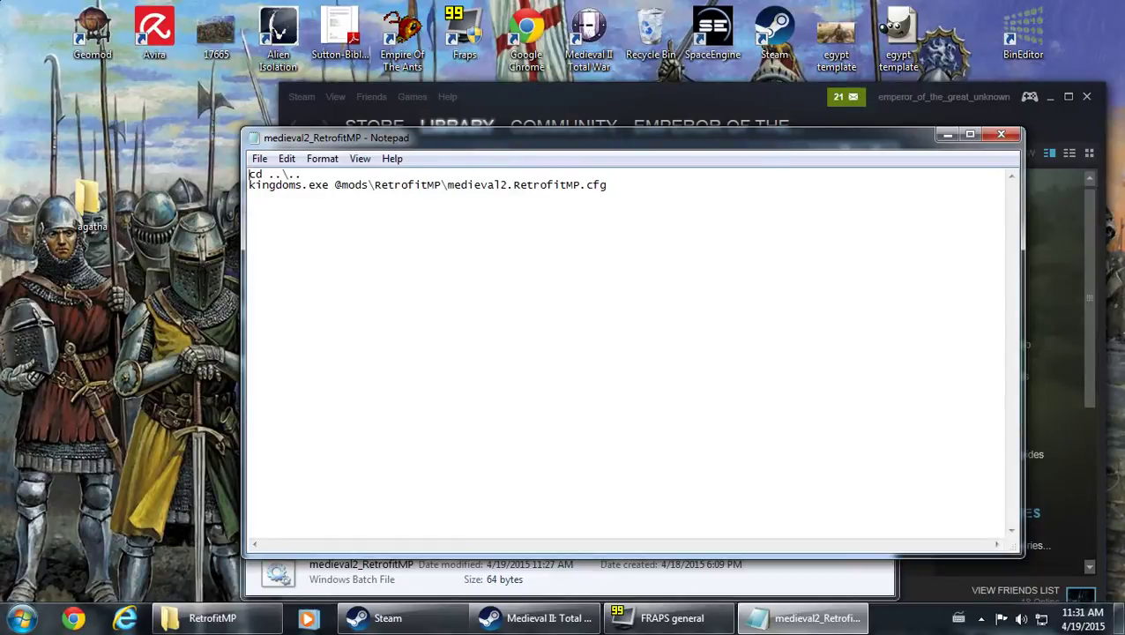
left_click(946, 135)
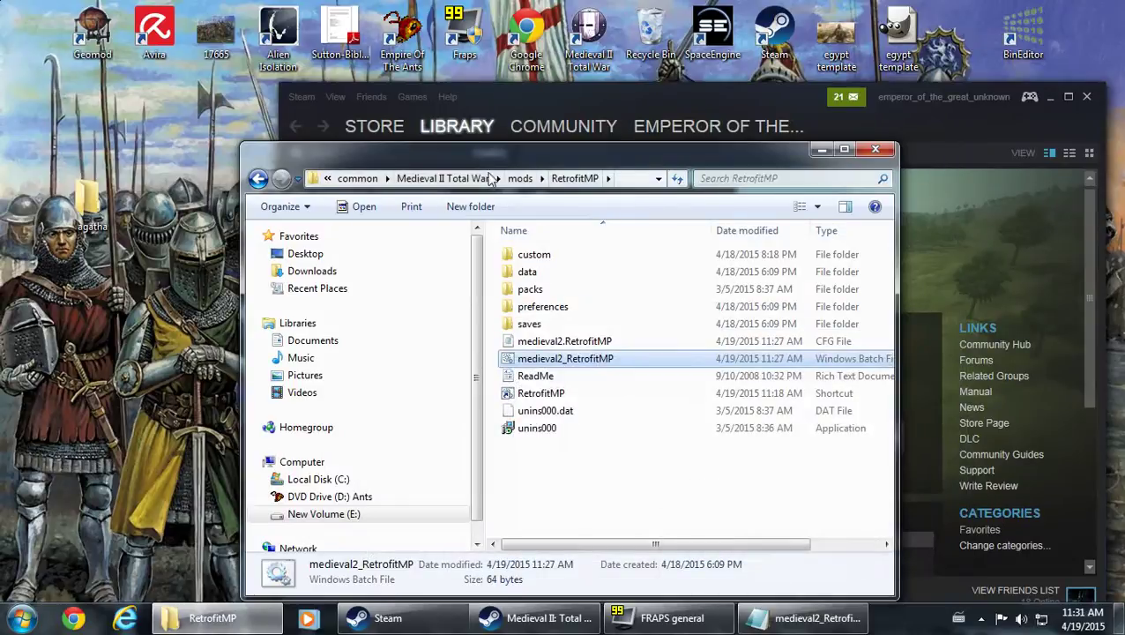
Return to the Medieval II Total War folder and duplicate the medieval2 application there
left_click(445, 178)
scroll(569, 351, "down", 5)
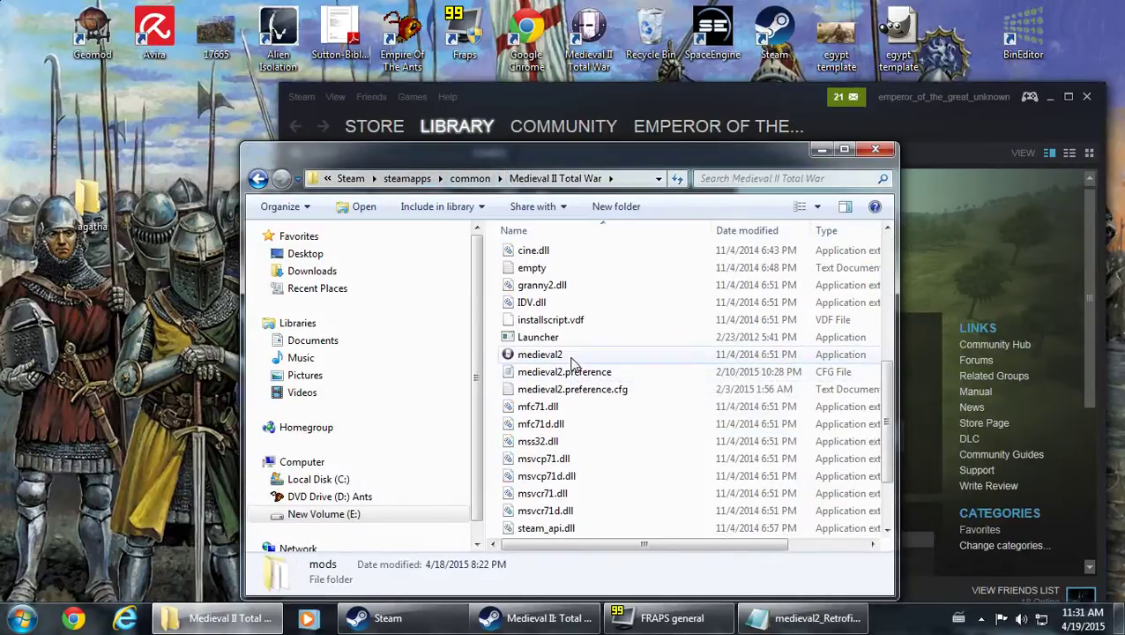
left_click(571, 360)
right_click(571, 362)
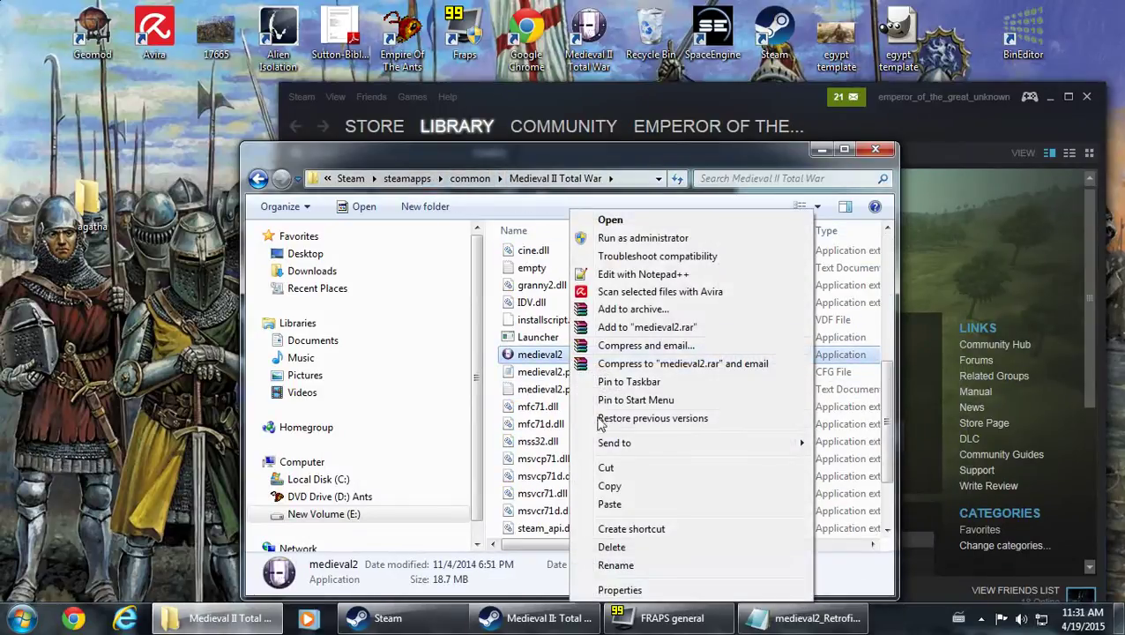
left_click(628, 487)
right_click(620, 324)
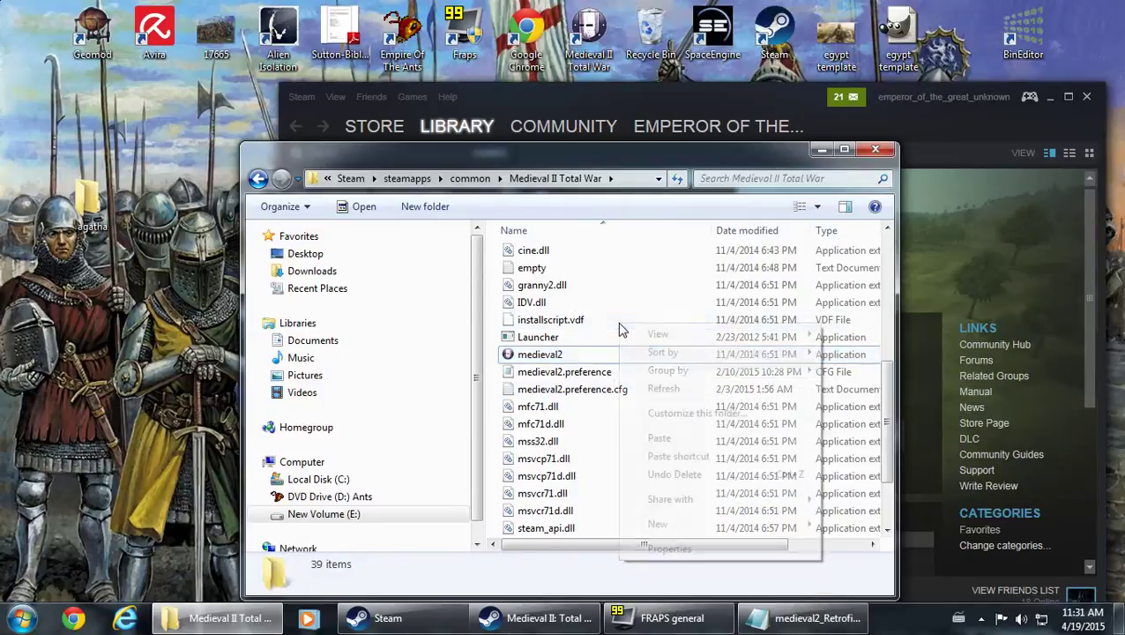
left_click(673, 438)
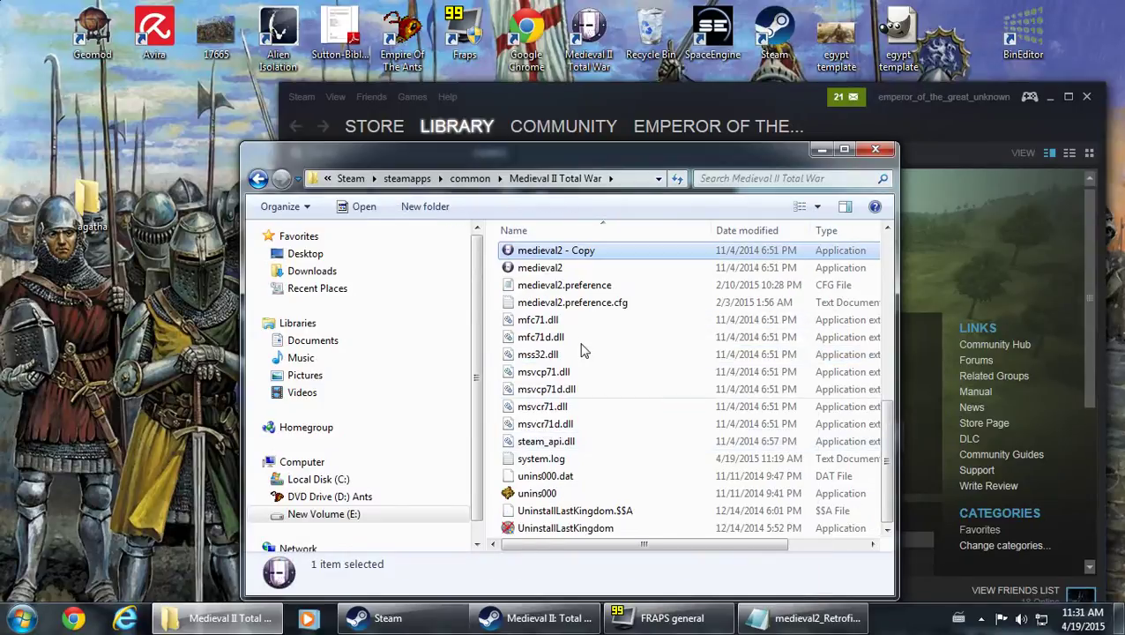
Rename the copied medieval2 application as kingdoms
right_click(573, 252)
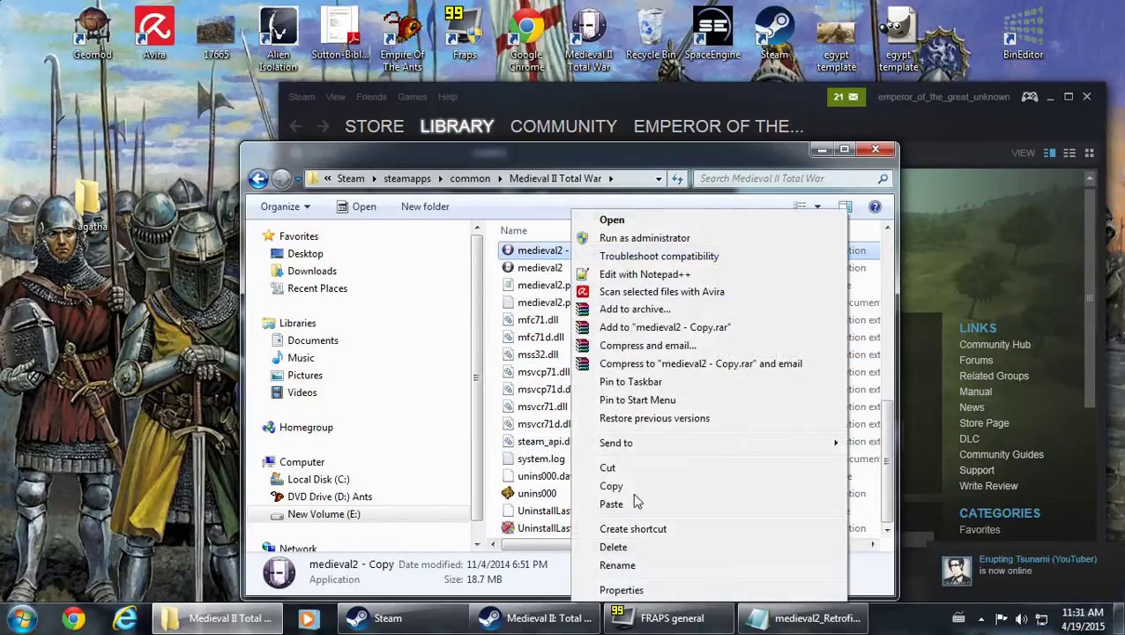
left_click(618, 566)
type("kingdoms")
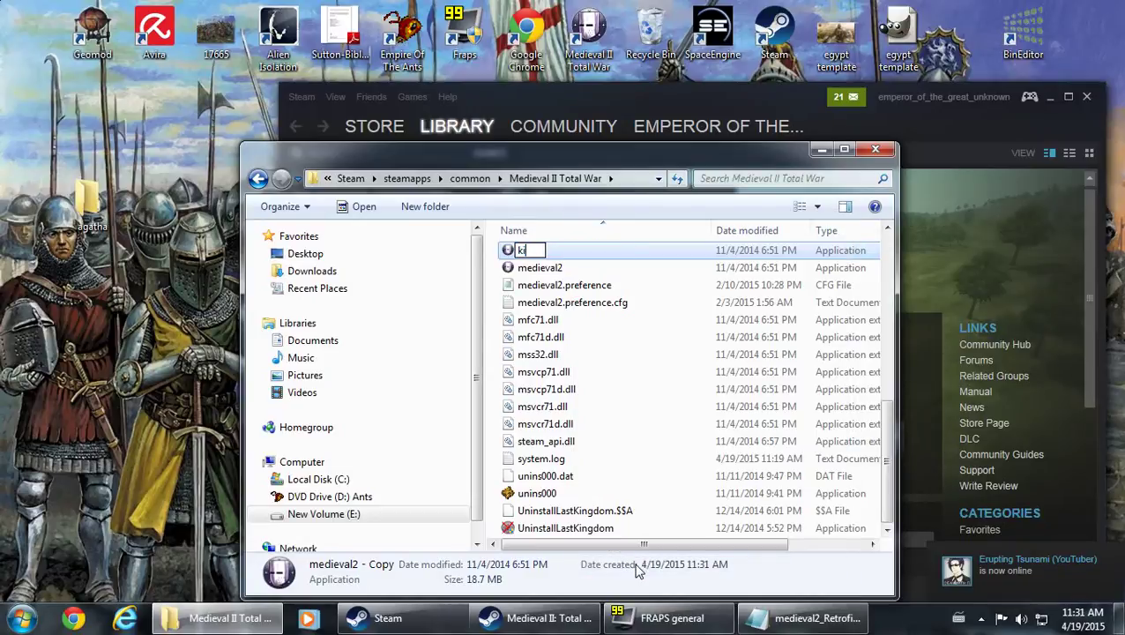
left_click(603, 286)
Go into the RetrofitMP folder under mods and run the medieval2_RetrofitMP batch file to launch the game
scroll(596, 333, "up", 4)
scroll(596, 334, "up", 4)
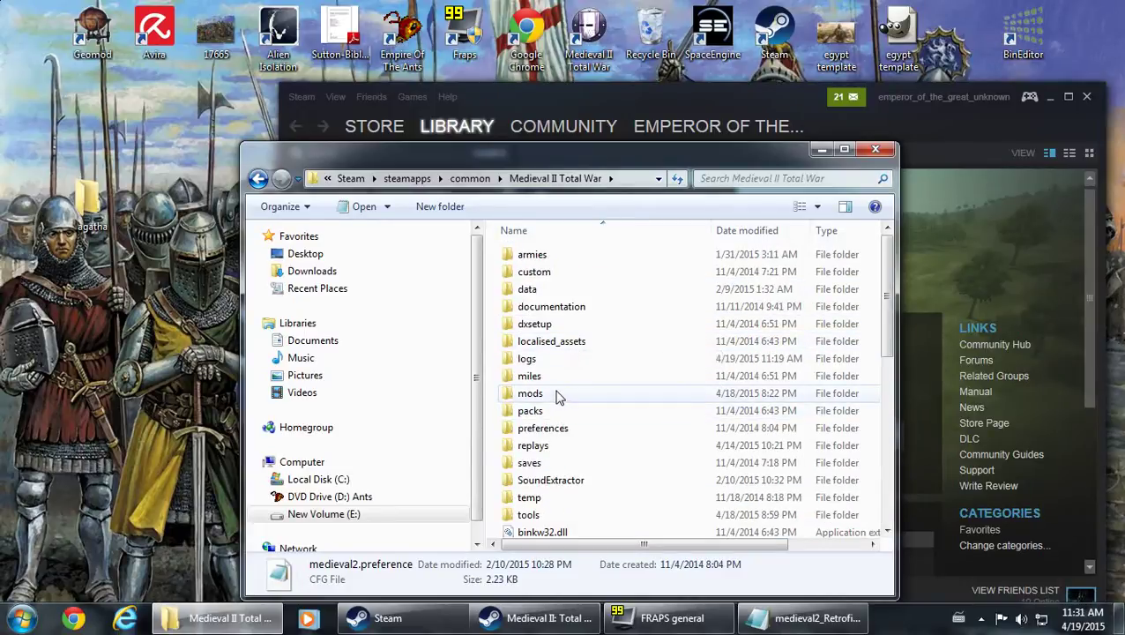
double_click(530, 394)
scroll(563, 468, "down", 1)
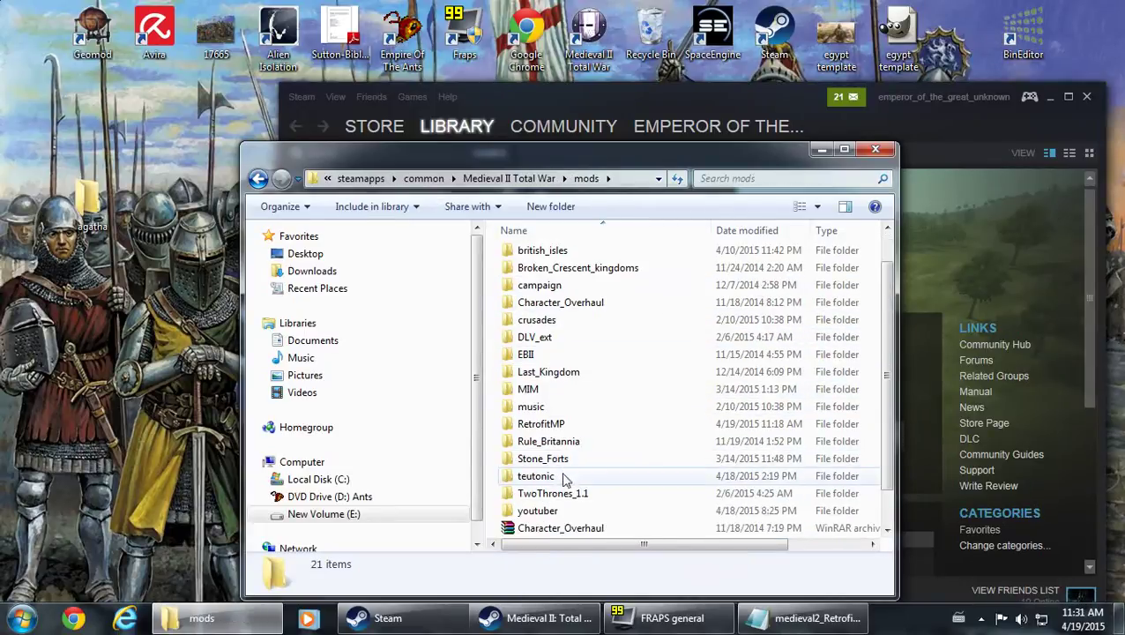
double_click(562, 423)
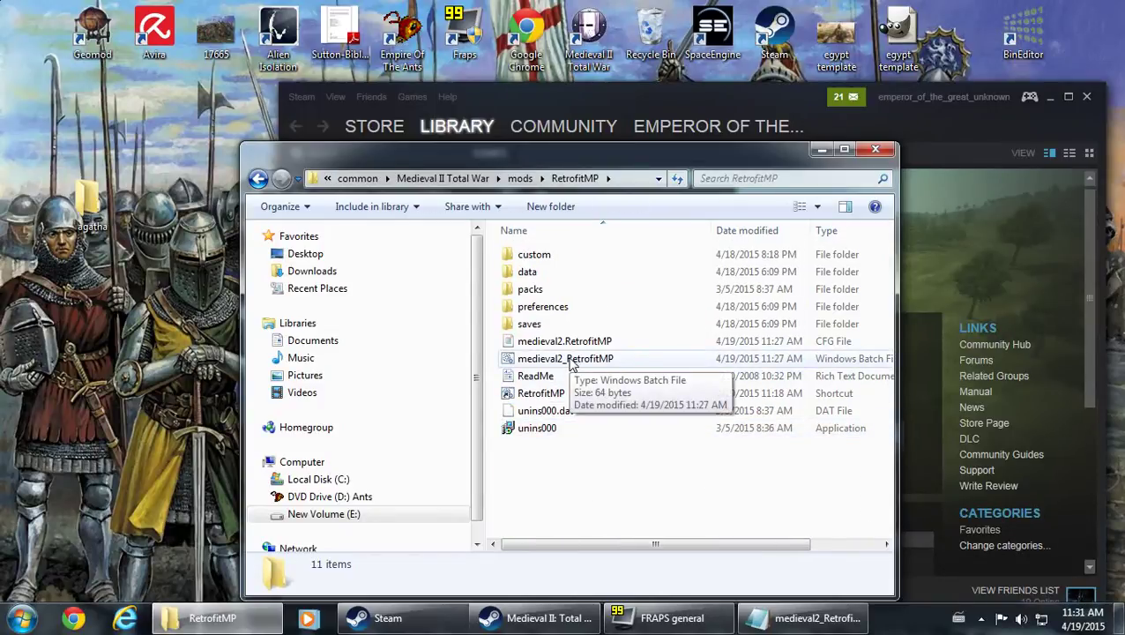
double_click(572, 360)
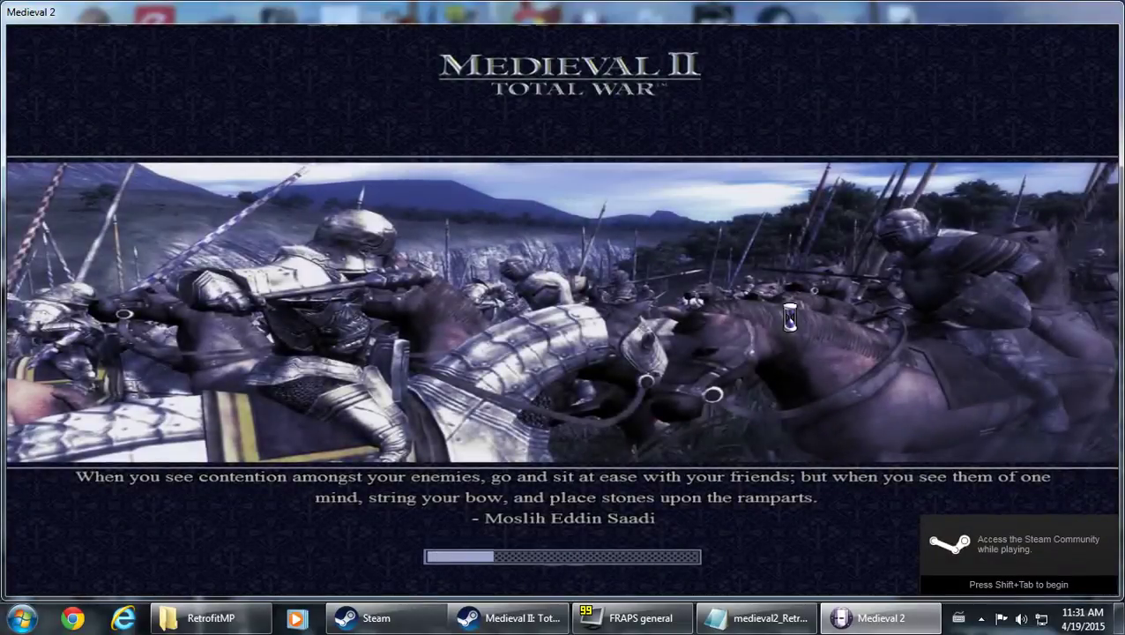
Switch back to the launched game and quit it from the main menu, confirming the exit
key("alt+Tab")
left_click(794, 116)
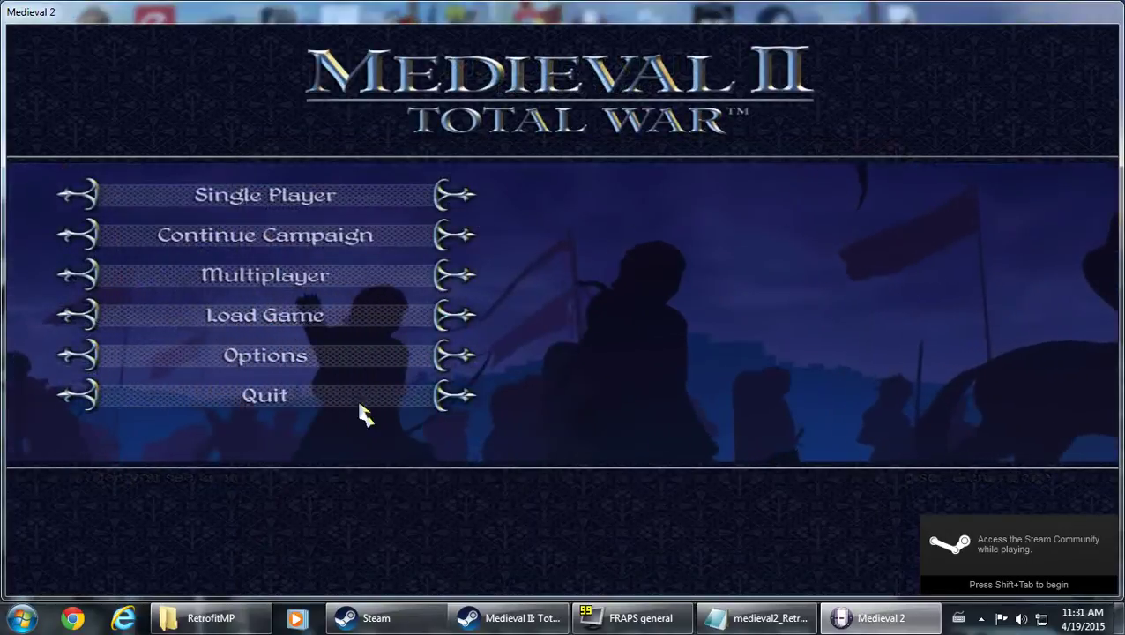
left_click(364, 394)
left_click(529, 350)
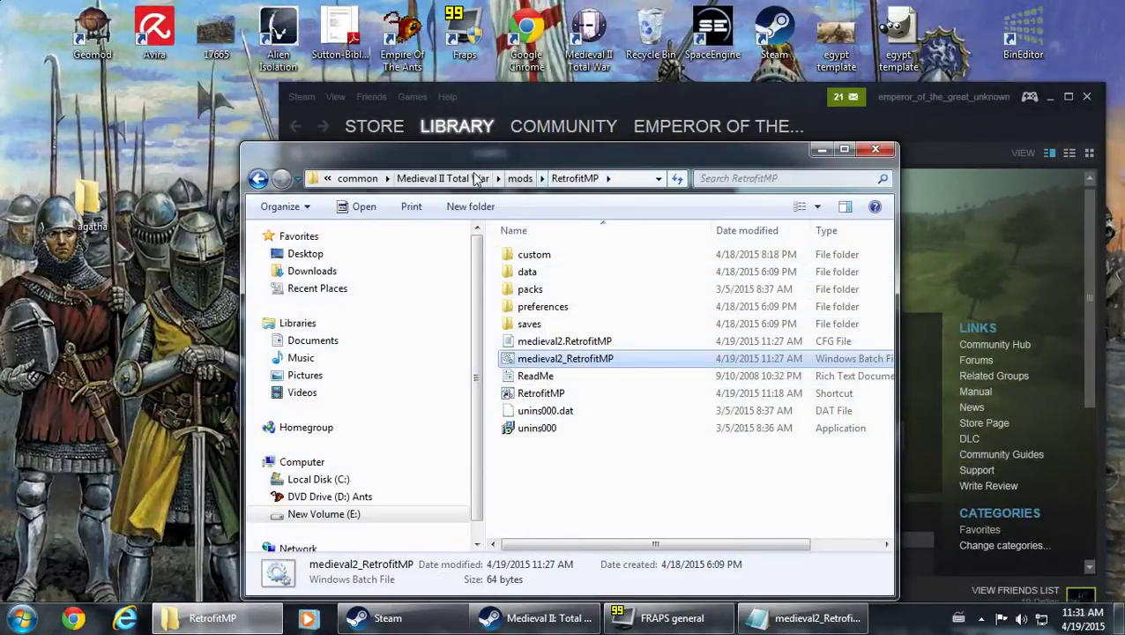
Return to the Medieval II Total War folder and delete the kingdoms application there
left_click(443, 178)
scroll(582, 465, "down", 1)
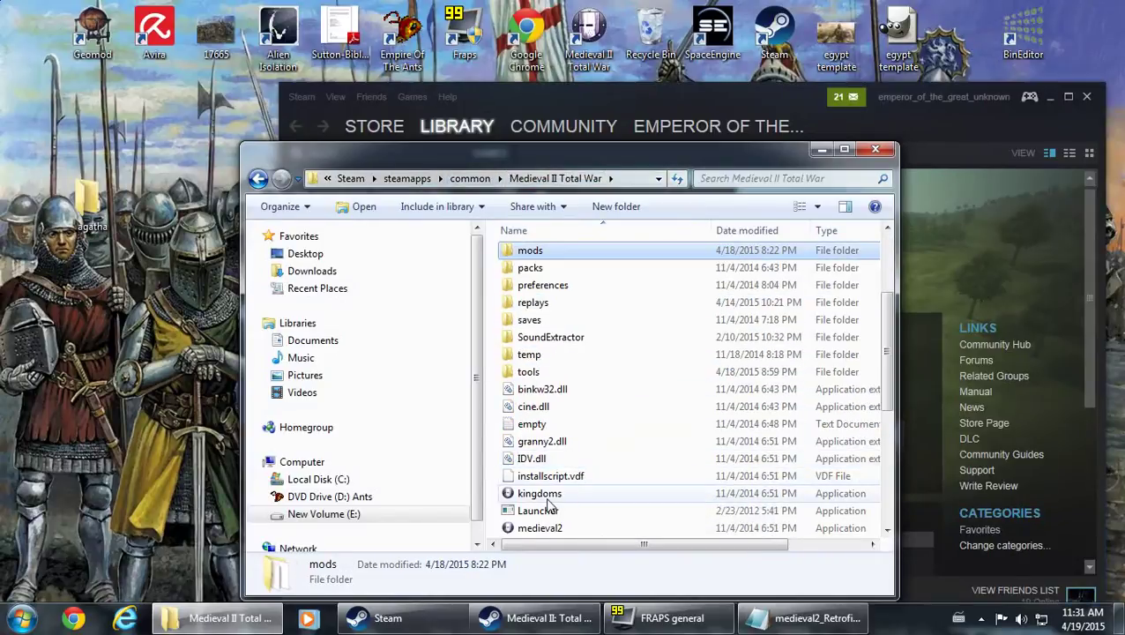
left_click(541, 494)
key("Delete")
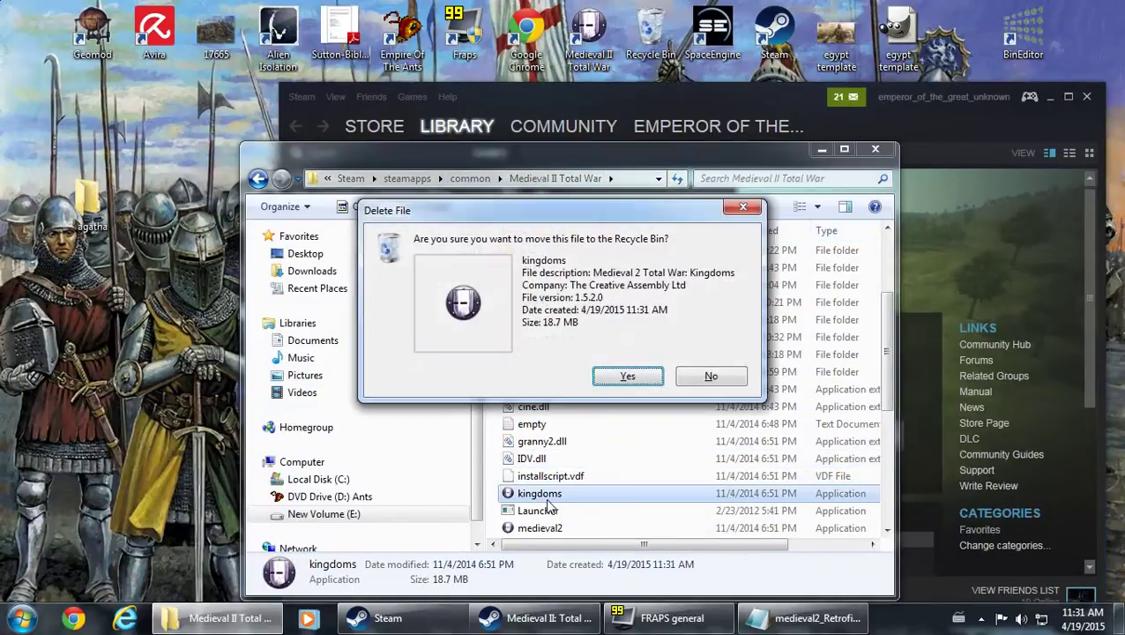
left_click(626, 377)
Go into the RetrofitMP folder under mods and try to launch the mod with the medieval2_RetrofitMP batch file
scroll(569, 339, "up", 1)
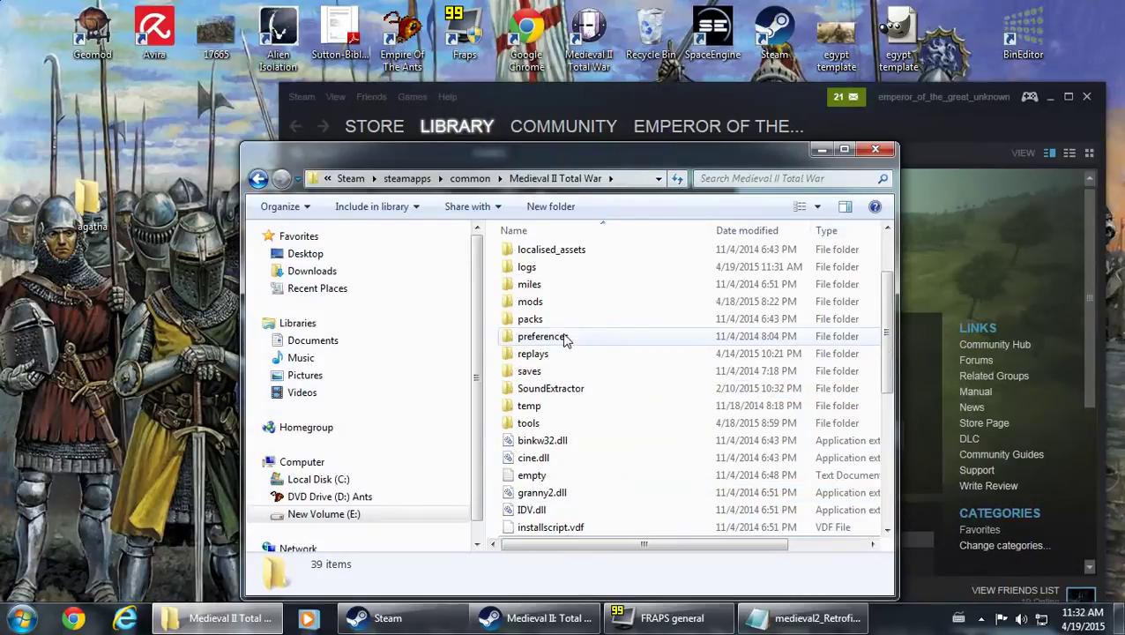
double_click(547, 303)
double_click(573, 425)
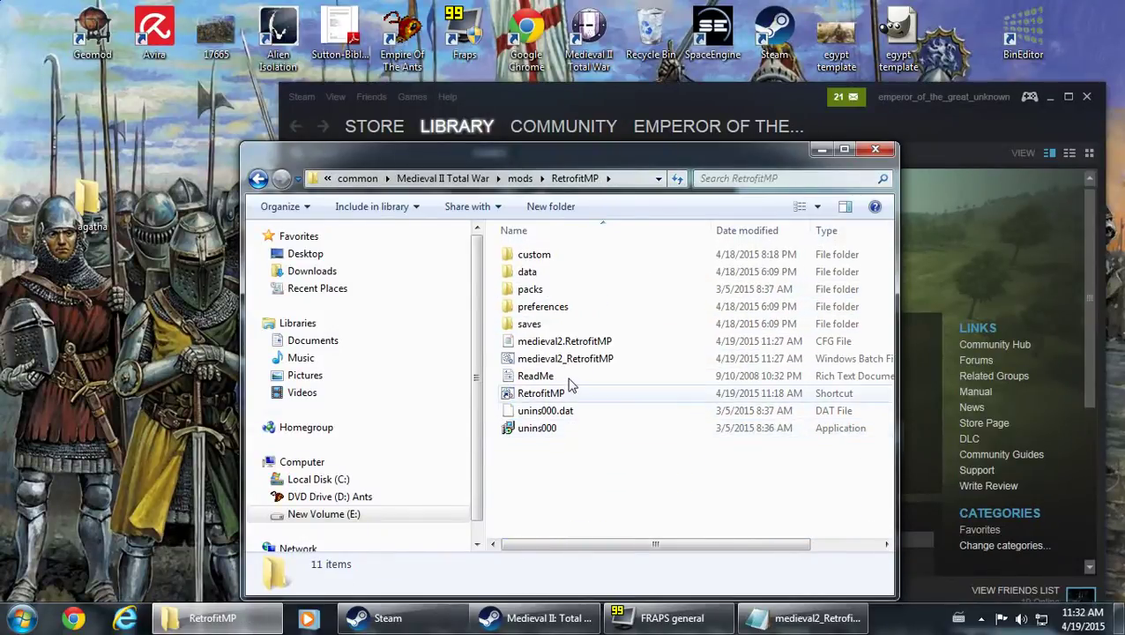
double_click(577, 365)
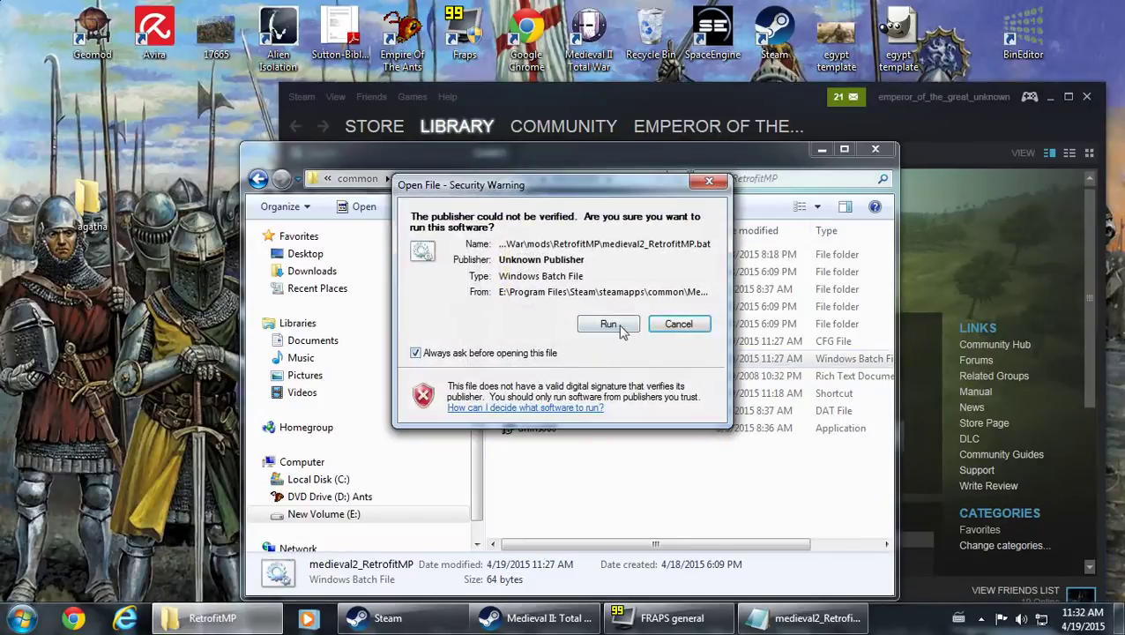
left_click(614, 326)
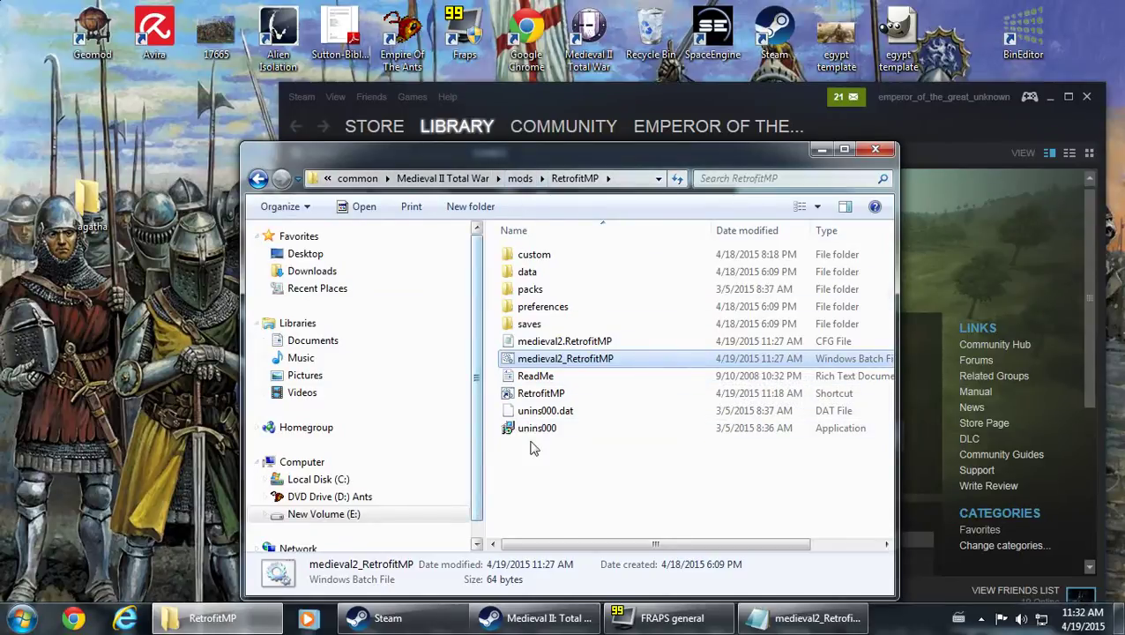
Go back to the Medieval II Total War folder and look through its files for a game executable
left_click(468, 180)
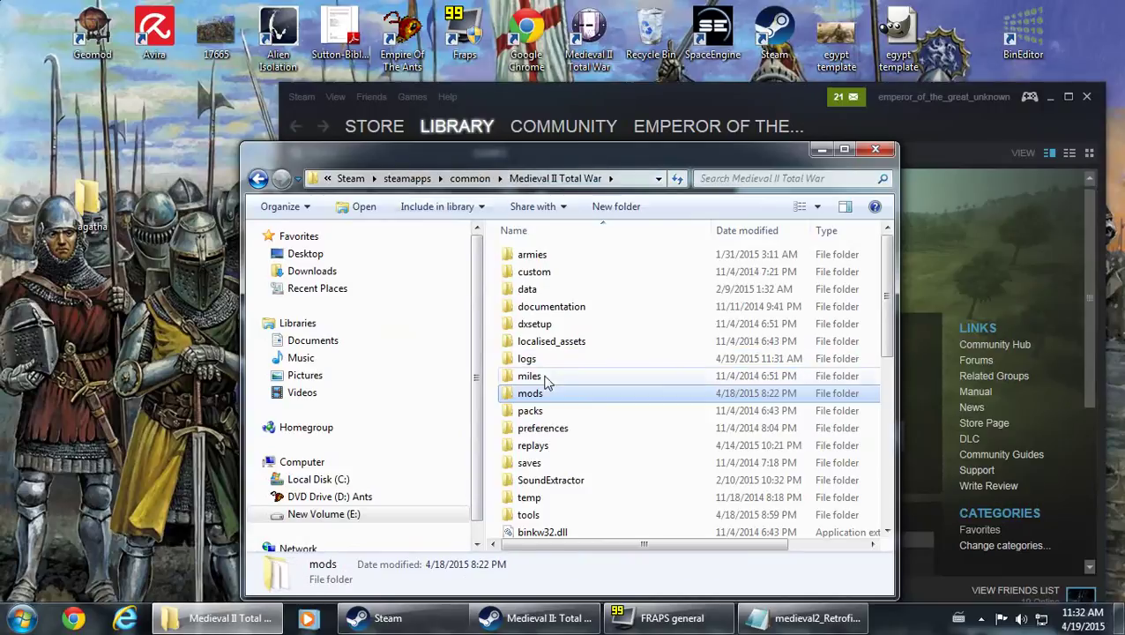
scroll(575, 405, "down", 5)
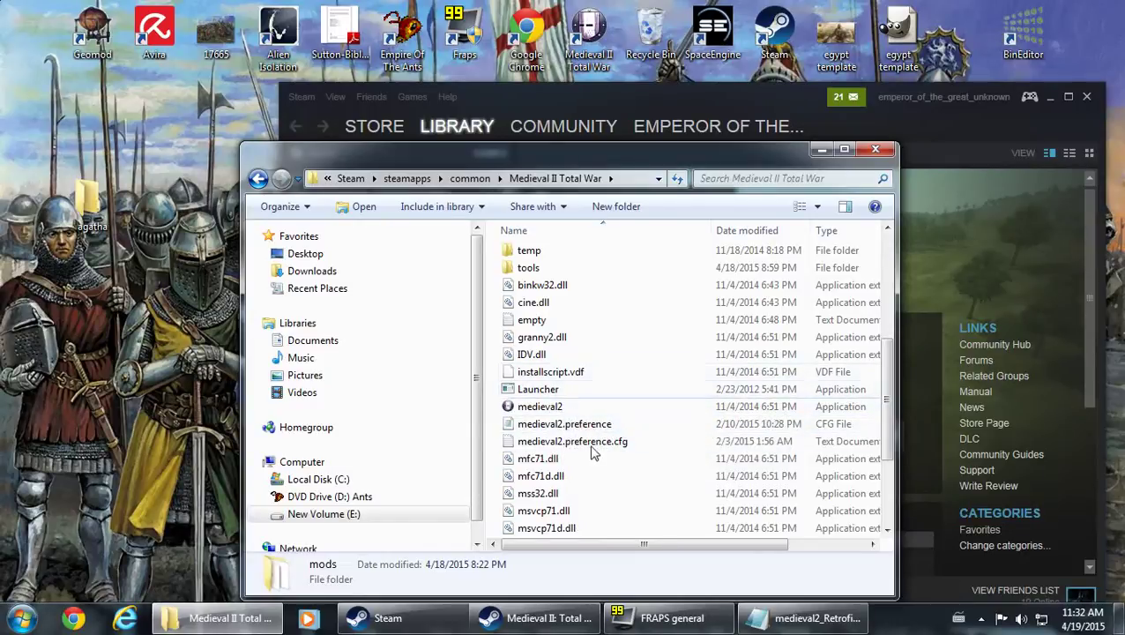
scroll(582, 344, "up", 2)
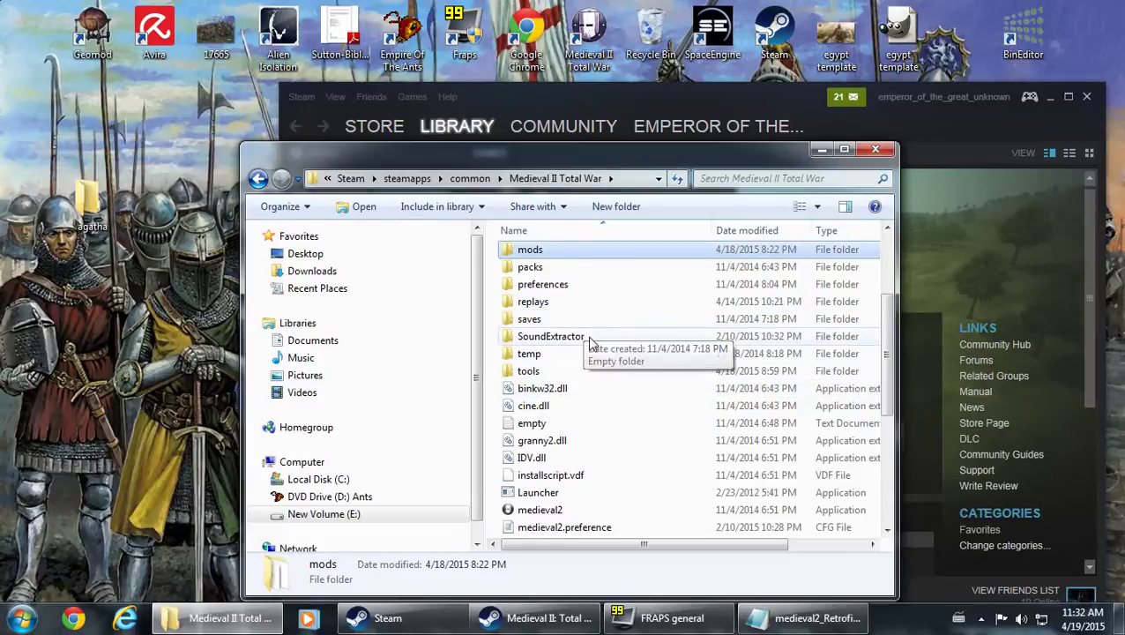
scroll(600, 353, "down", 4)
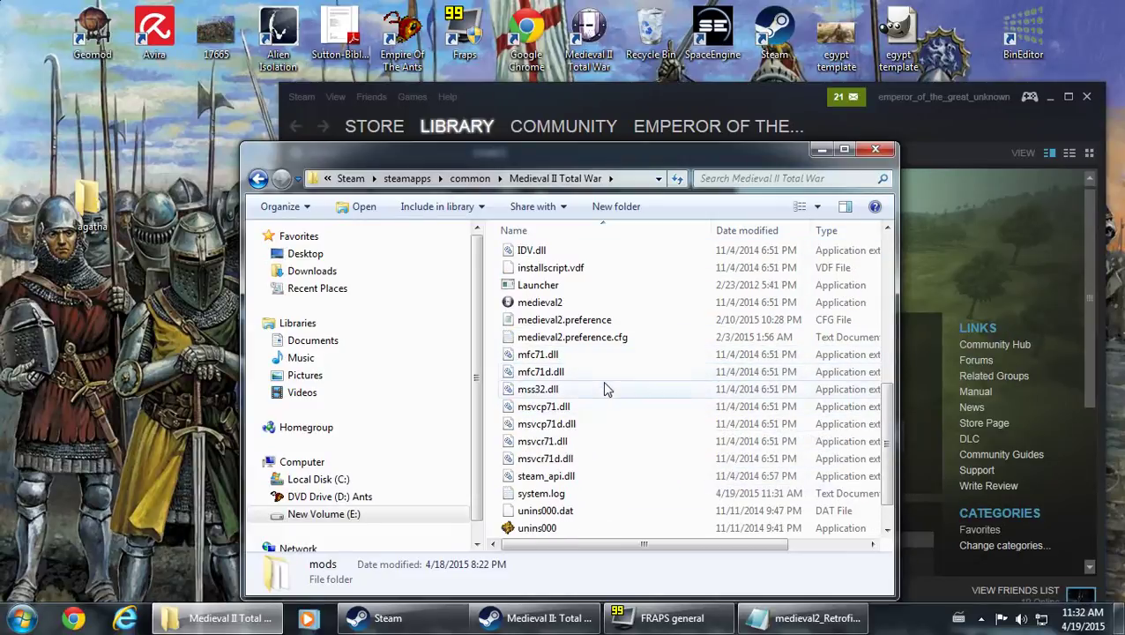
scroll(603, 397, "up", 4)
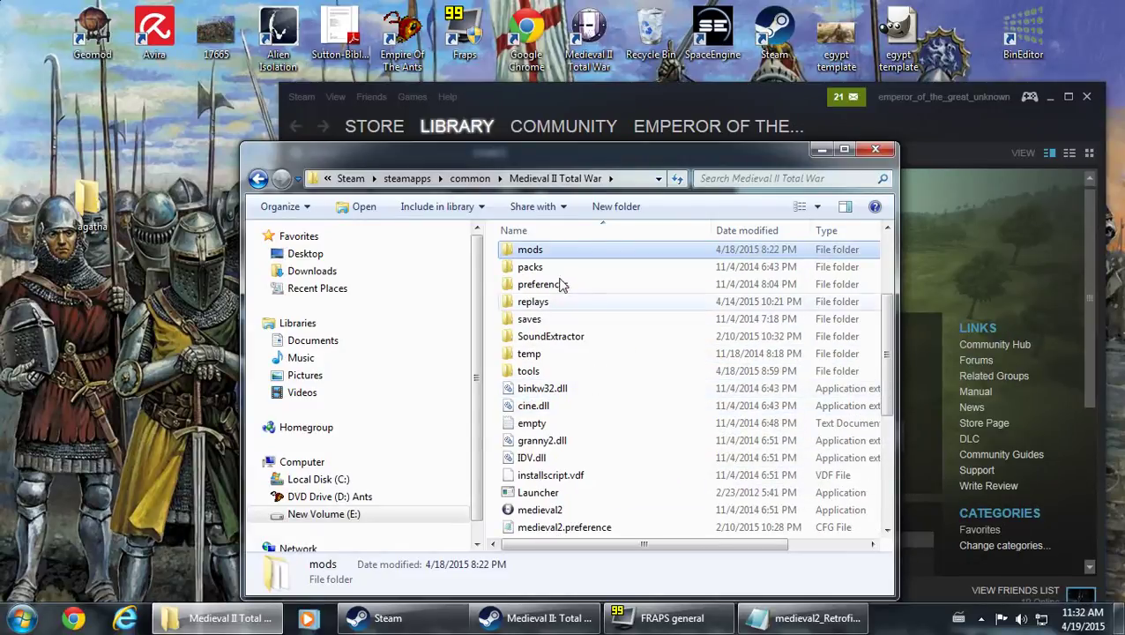
Reopen the RetrofitMP folder under mods and try running the medieval2_RetrofitMP batch file again
double_click(544, 254)
scroll(575, 359, "down", 2)
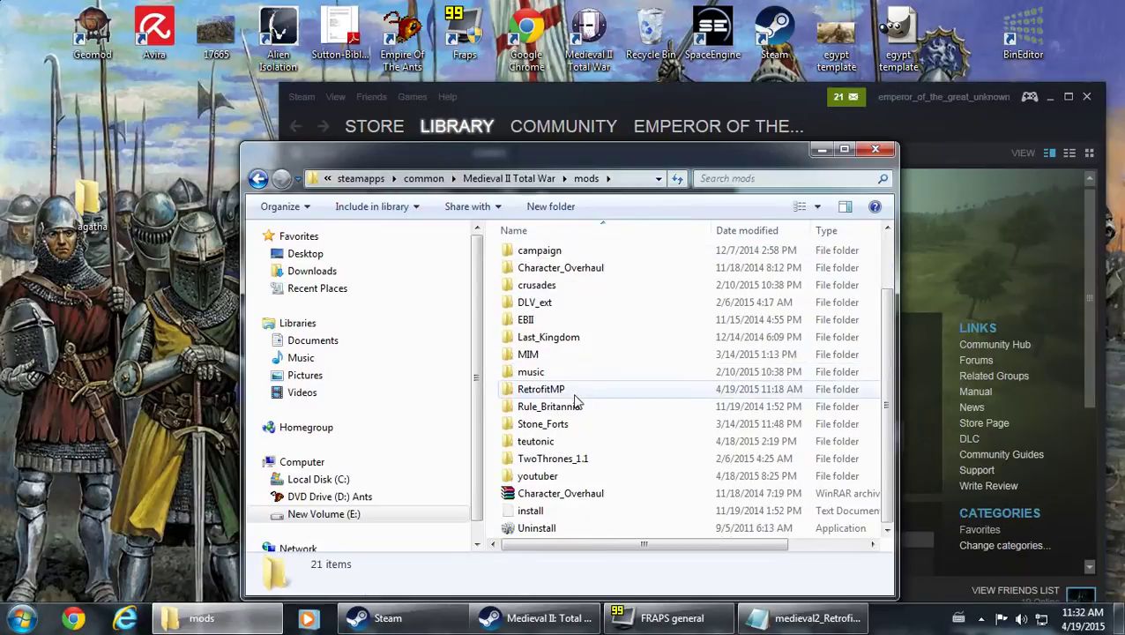
double_click(568, 392)
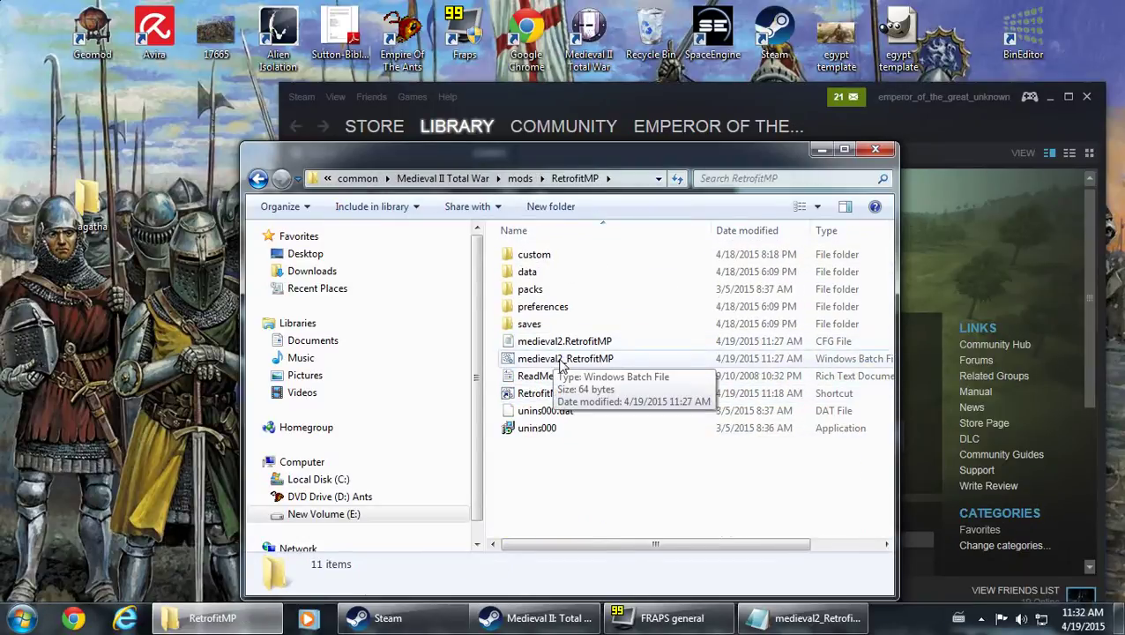
left_click(553, 363)
right_click(555, 366)
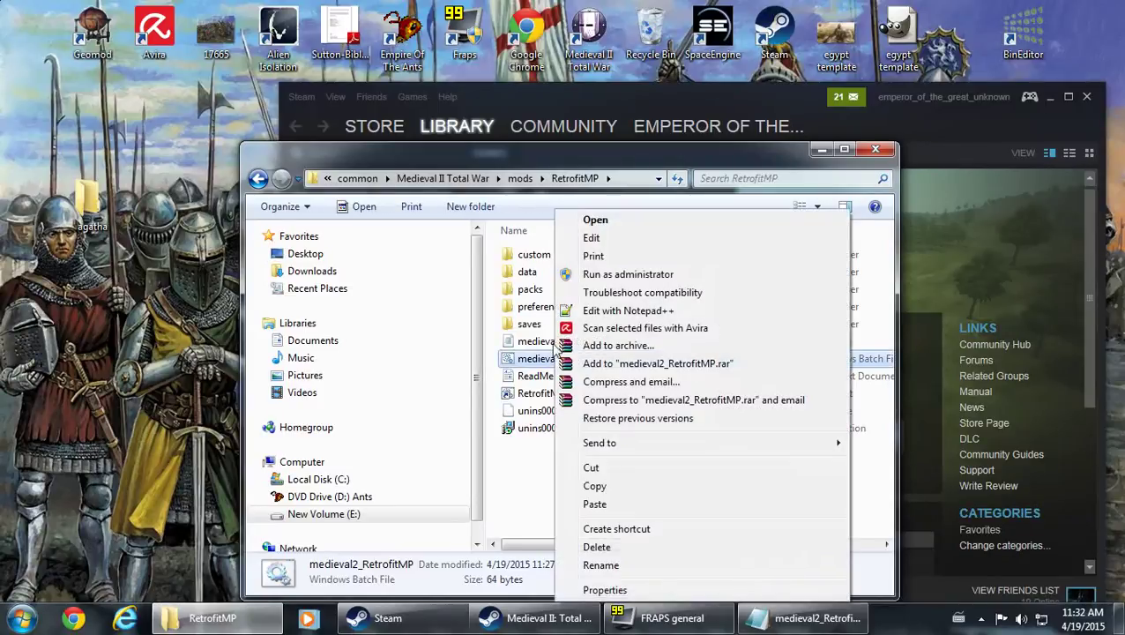
left_click(589, 221)
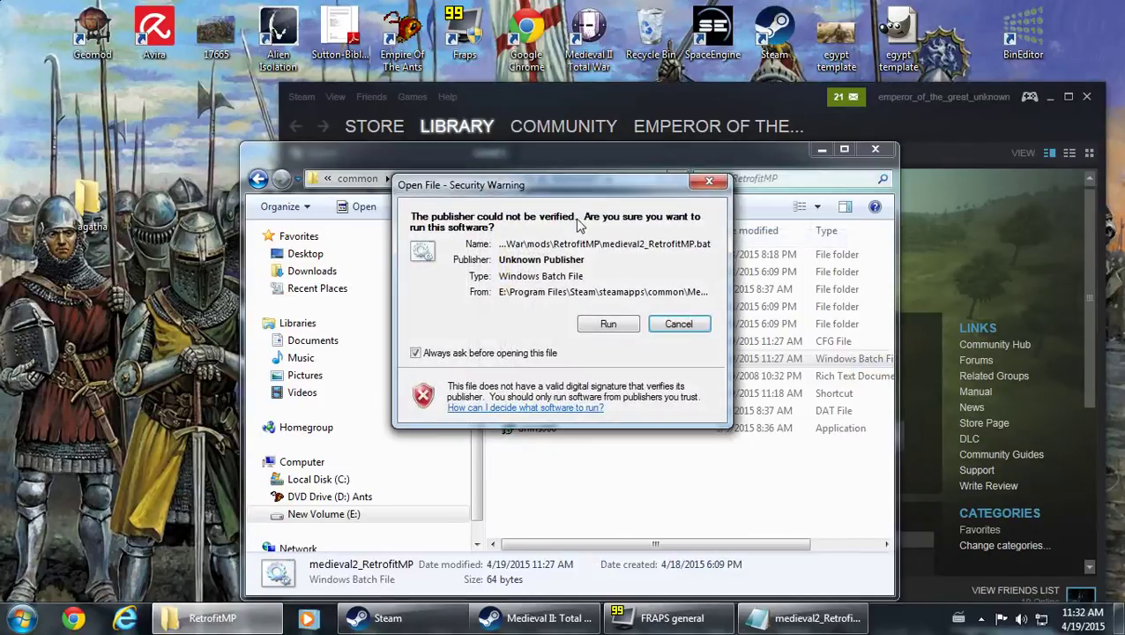
left_click(608, 324)
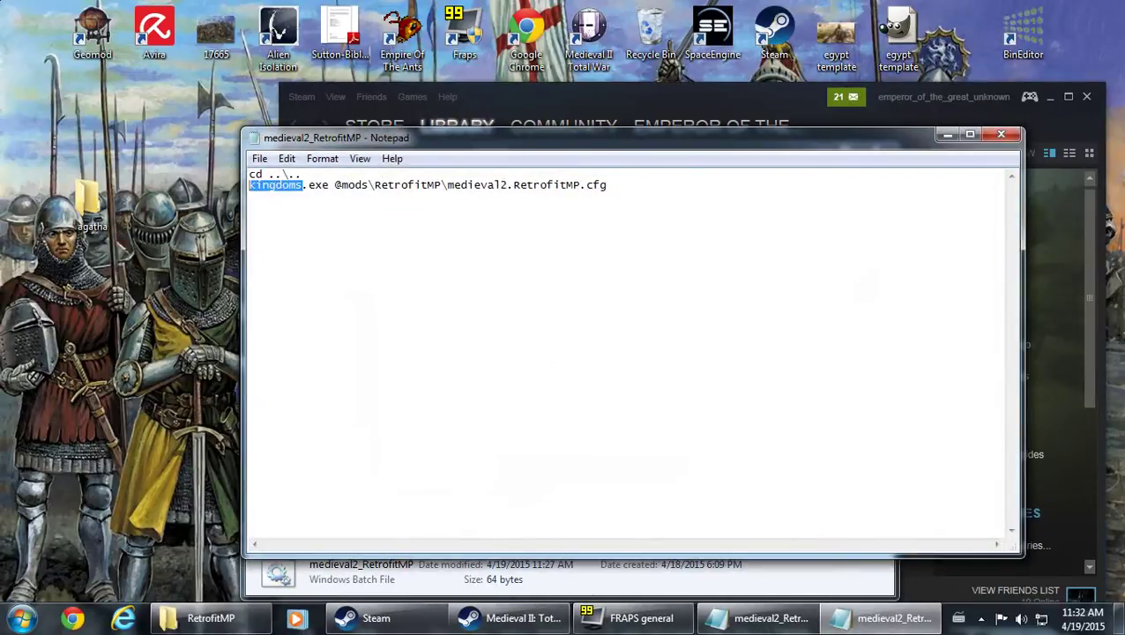
Change the executable called in the medieval2_RetrofitMP batch file to medieval2.exe, and save and close the file
type("medieval")
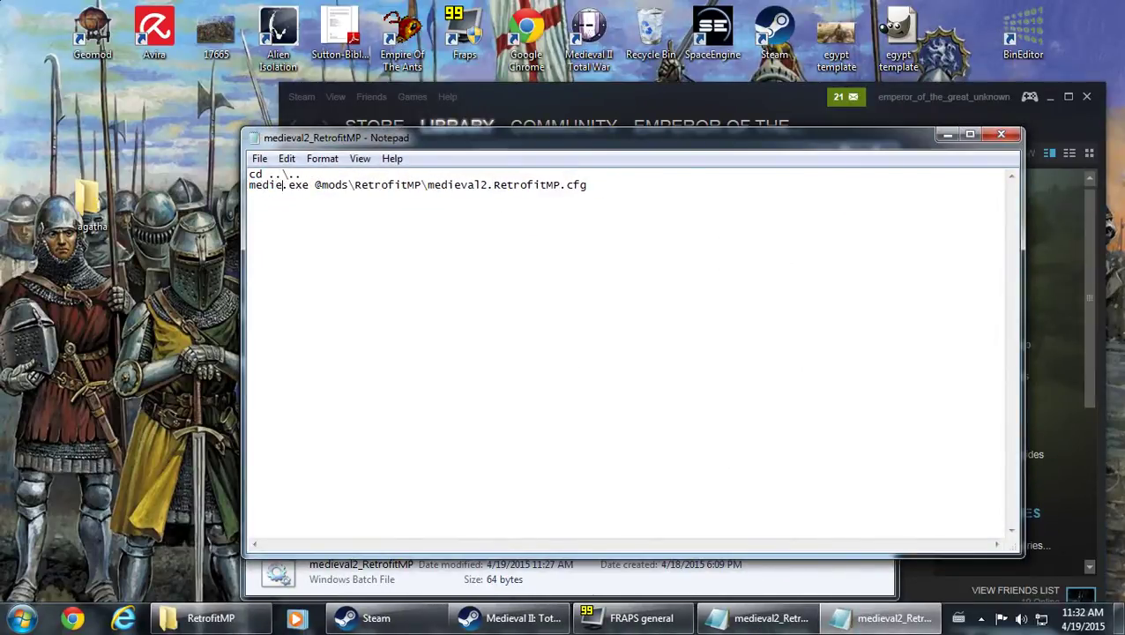
type("2")
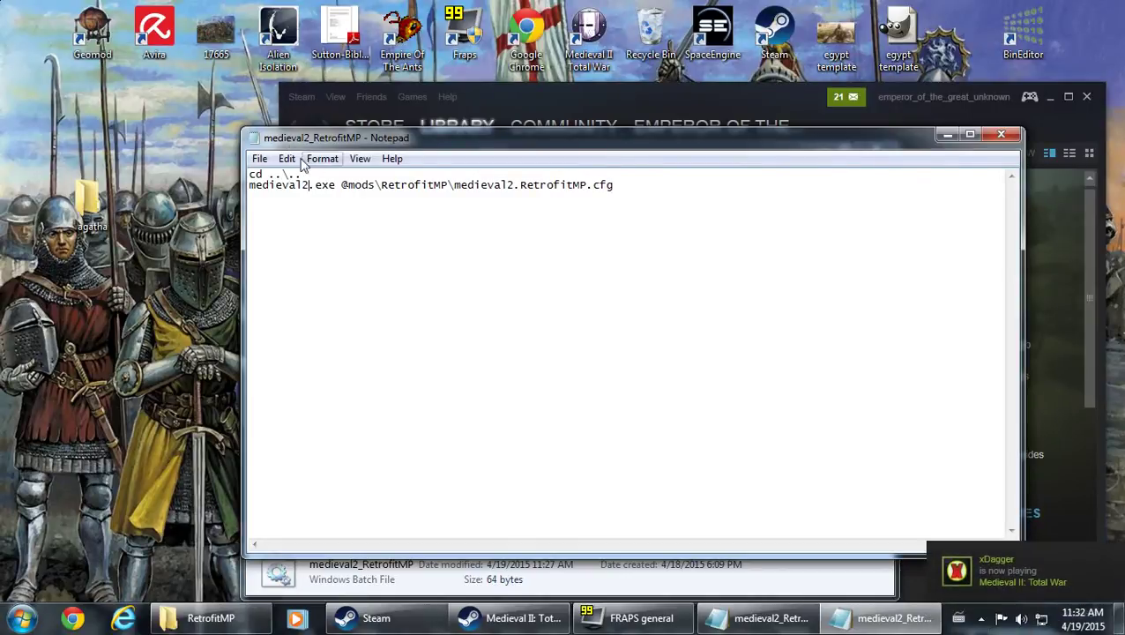
left_click(260, 161)
left_click(284, 213)
left_click(1001, 136)
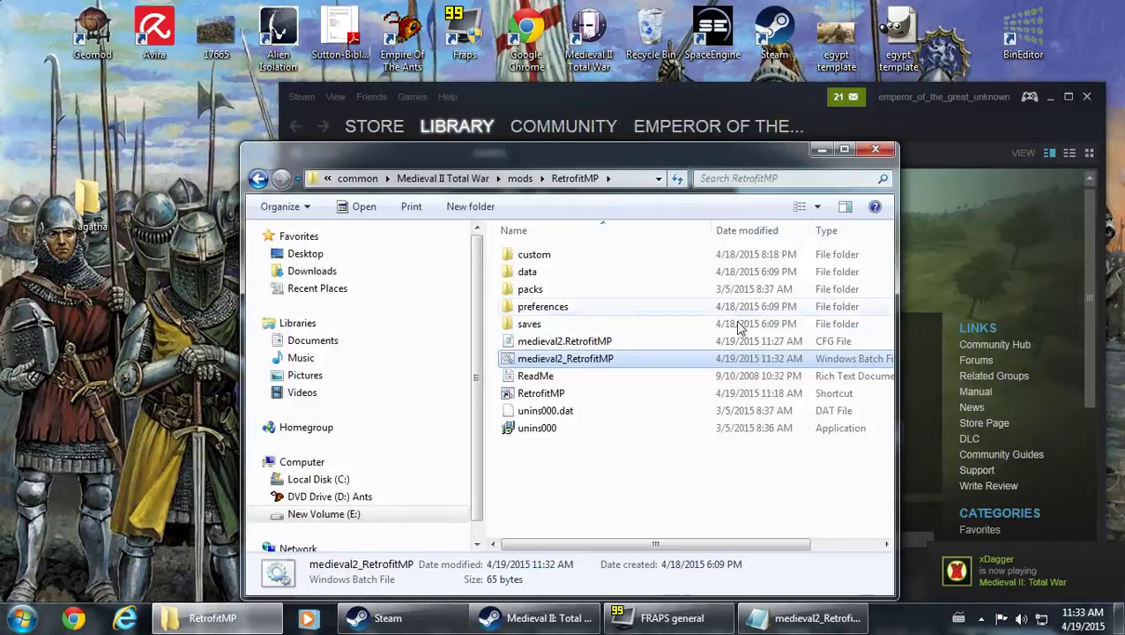
Launch the game with the edited medieval2_RetrofitMP batch file and quit it from the main menu
double_click(590, 357)
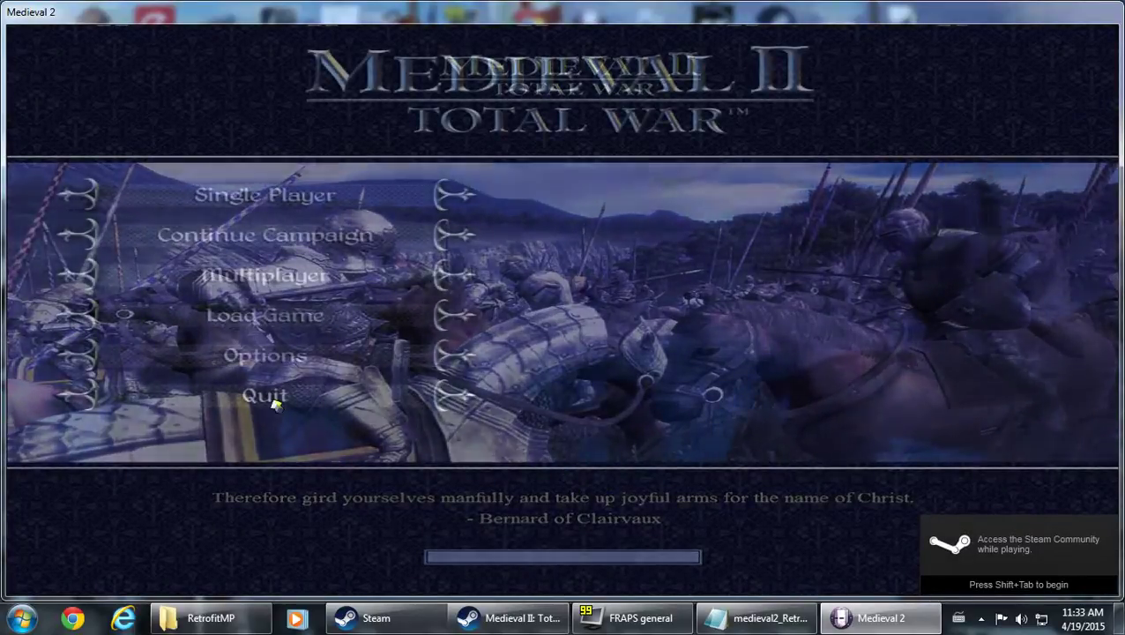
key("Escape")
left_click(522, 356)
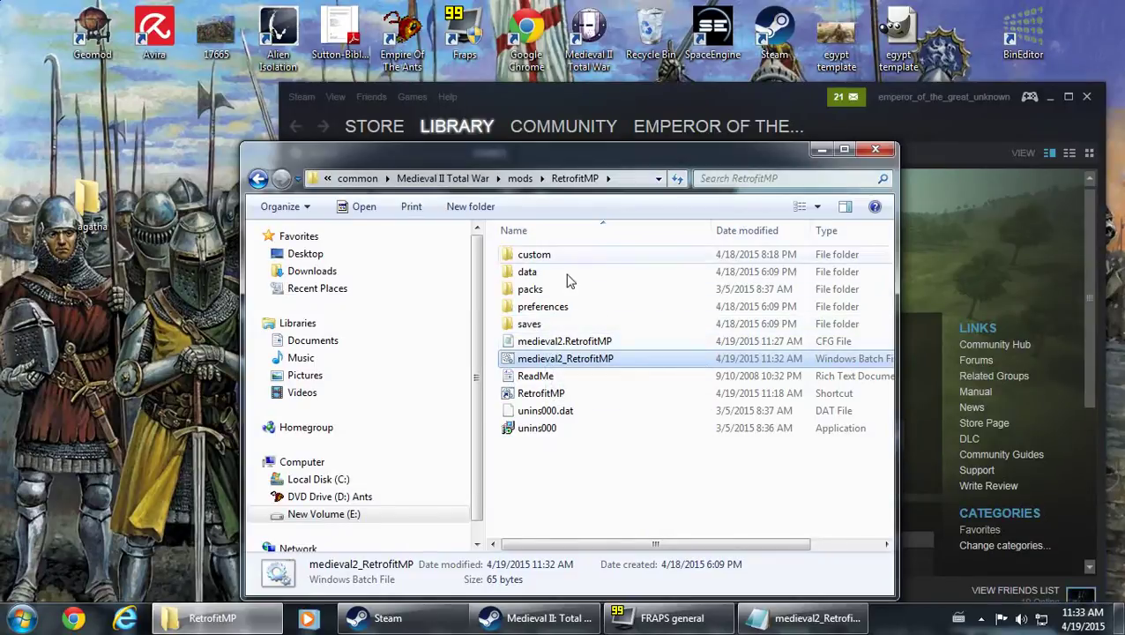
Create a shortcut to the medieval2_RetrofitMP batch file named RetrofitMP (2) and place it on the desktop
right_click(574, 362)
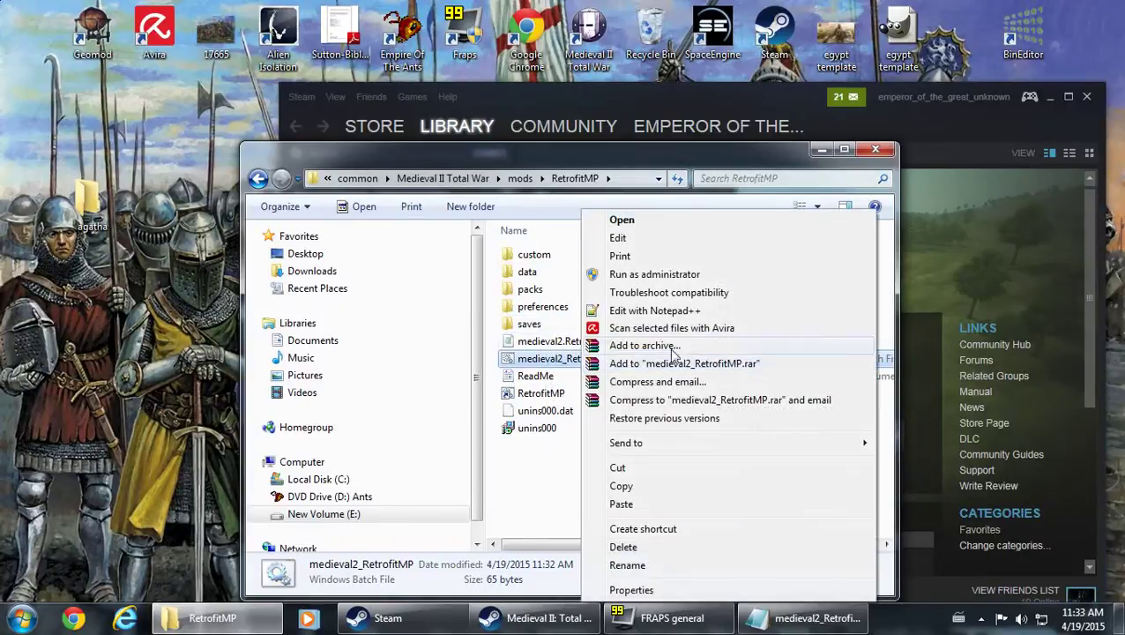
left_click(667, 531)
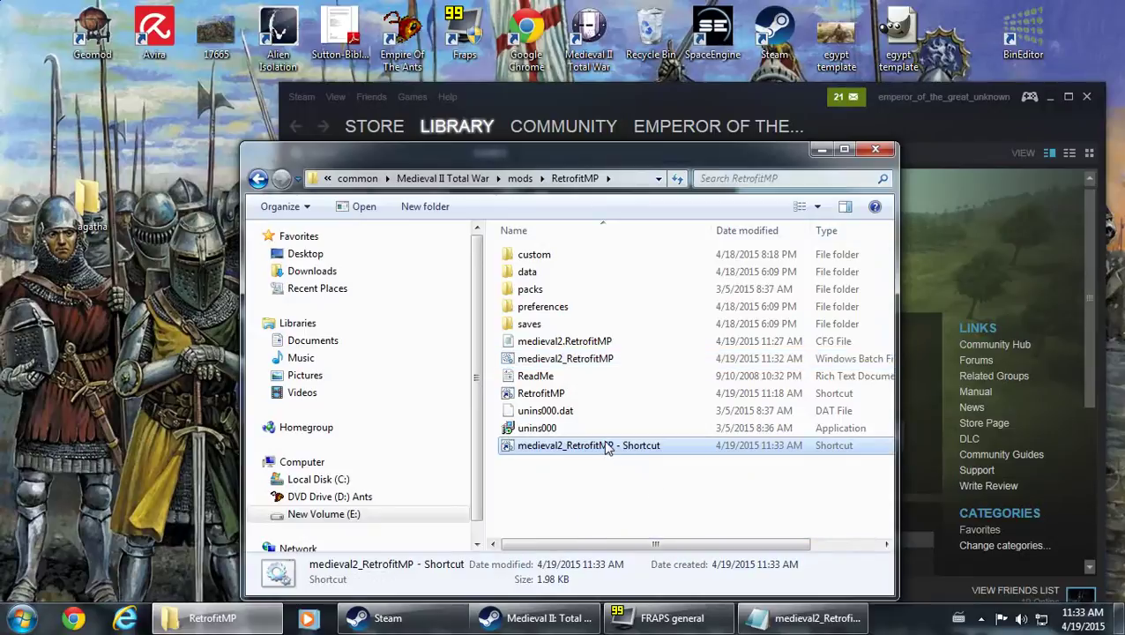
right_click(609, 365)
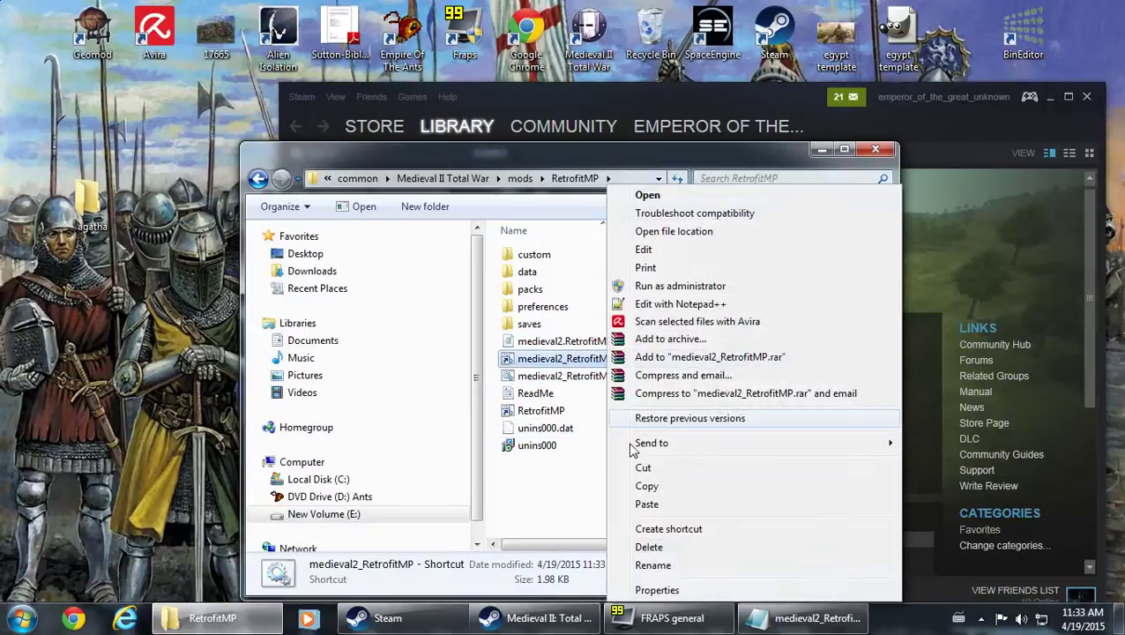
left_click(653, 565)
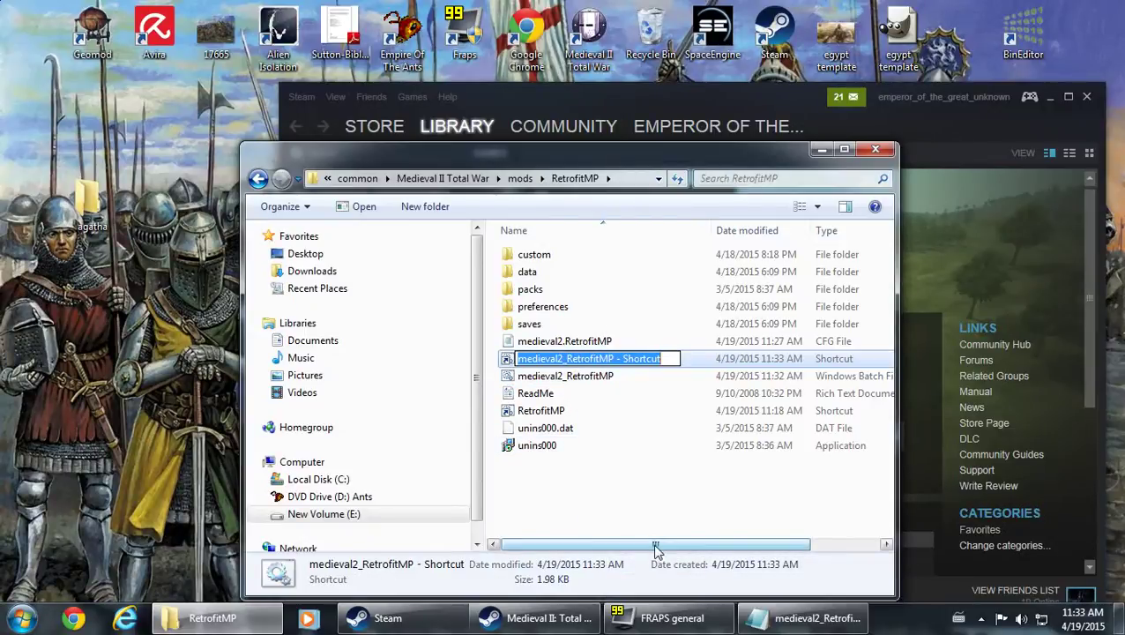
type("Rr")
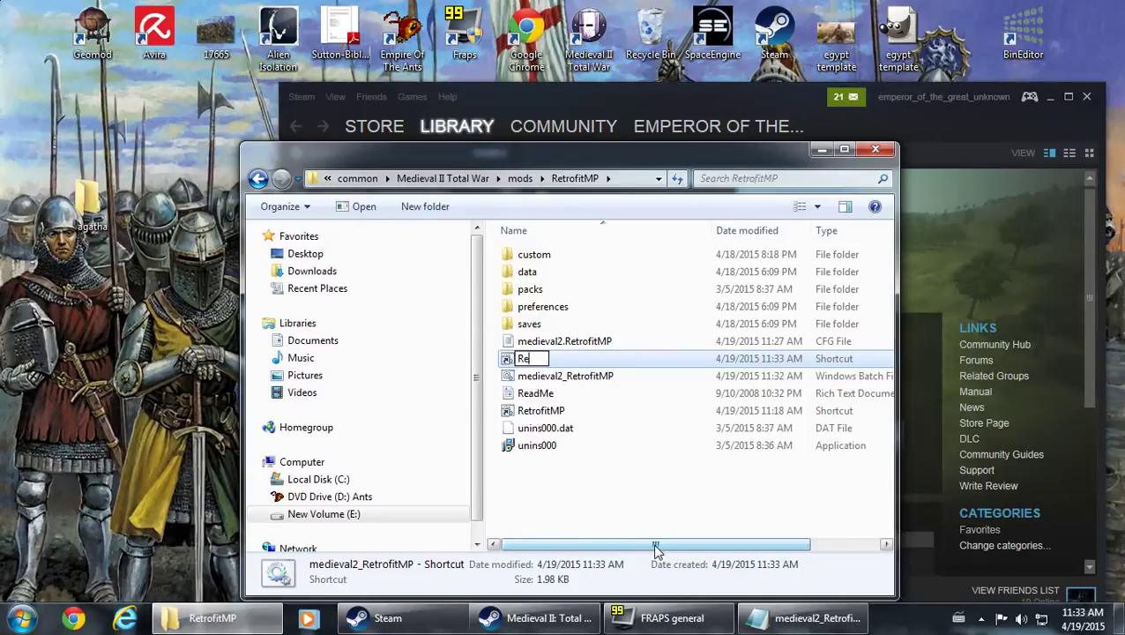
type("trofitMP")
key("Return")
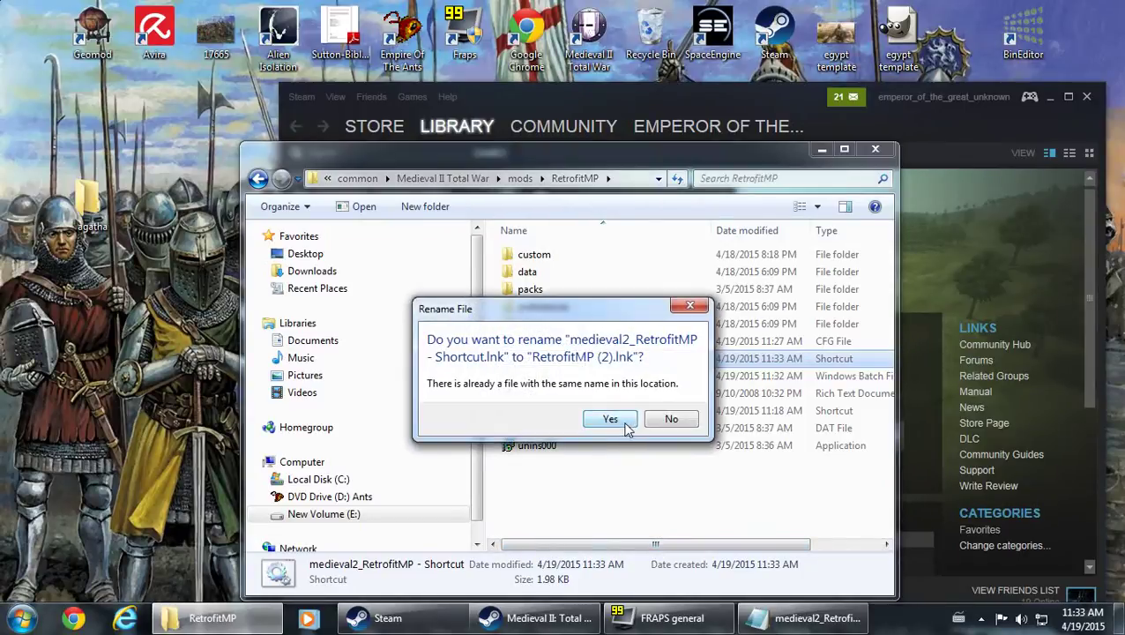
left_click(612, 420)
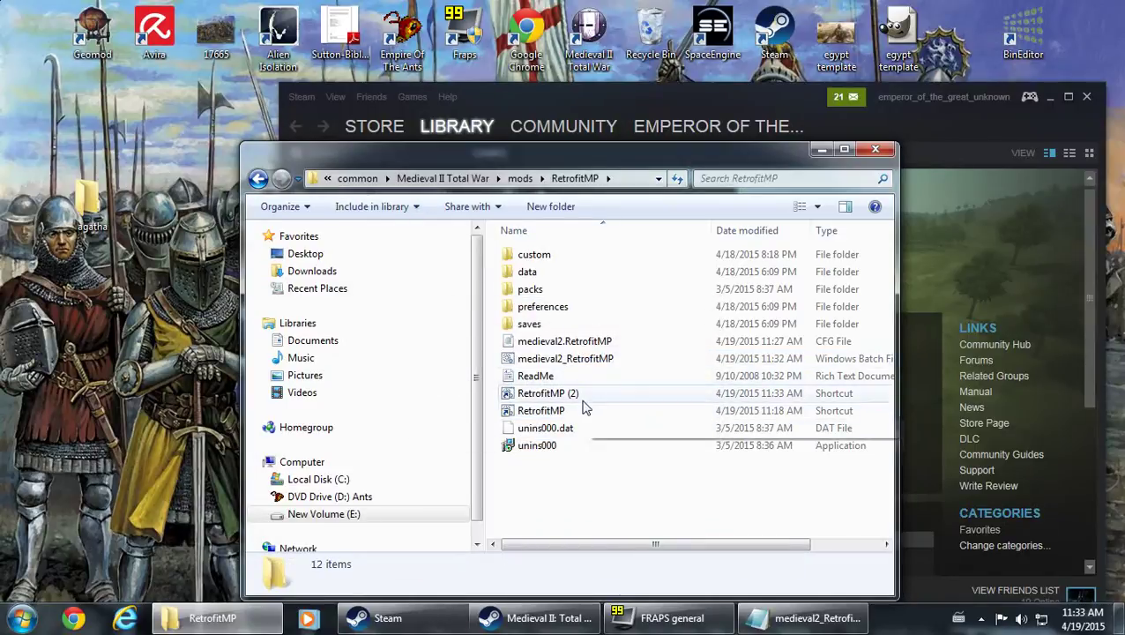
left_click_drag(550, 401, 137, 172)
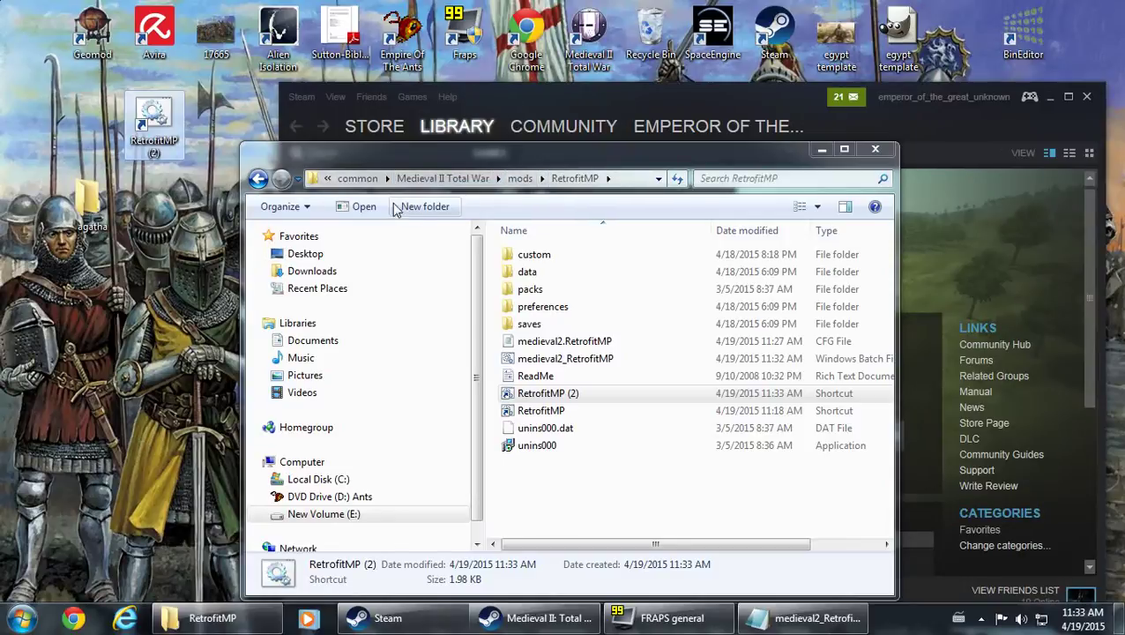
Go to the mods folder of Medieval II Total War and look through the mod folders in it
left_click(414, 179)
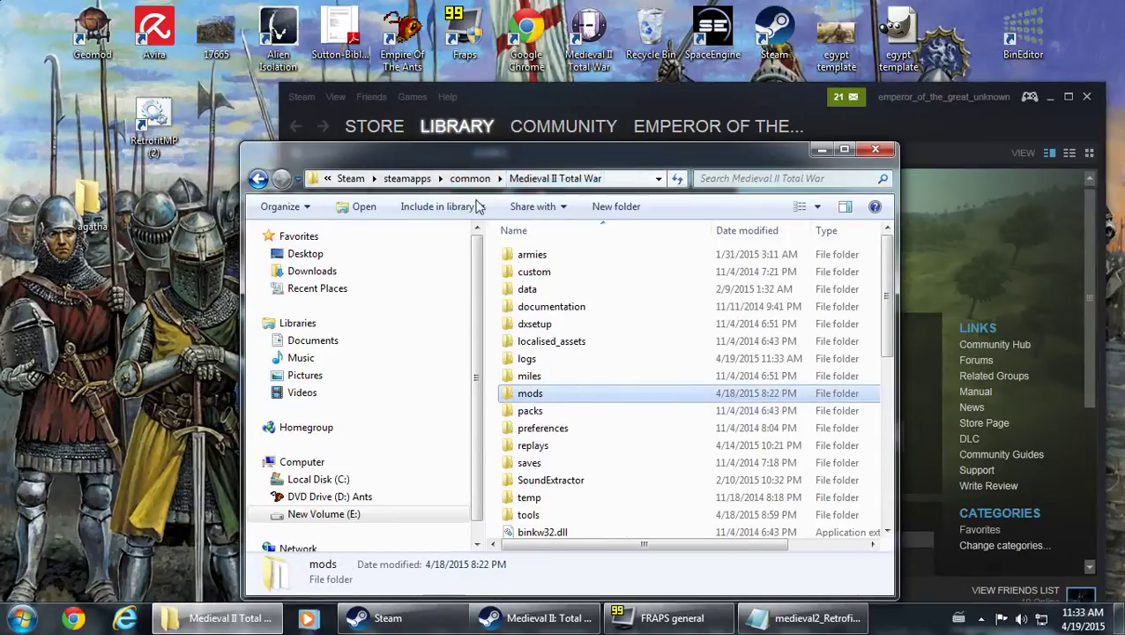
double_click(549, 394)
scroll(553, 321, "down", 2)
scroll(553, 321, "up", 2)
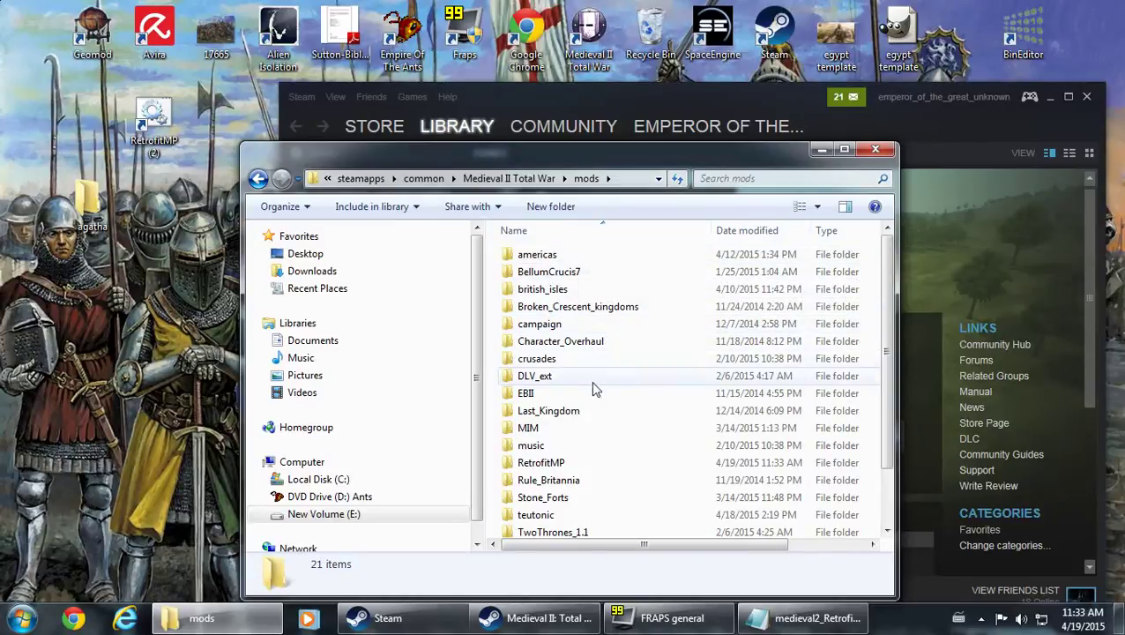
scroll(591, 425, "down", 1)
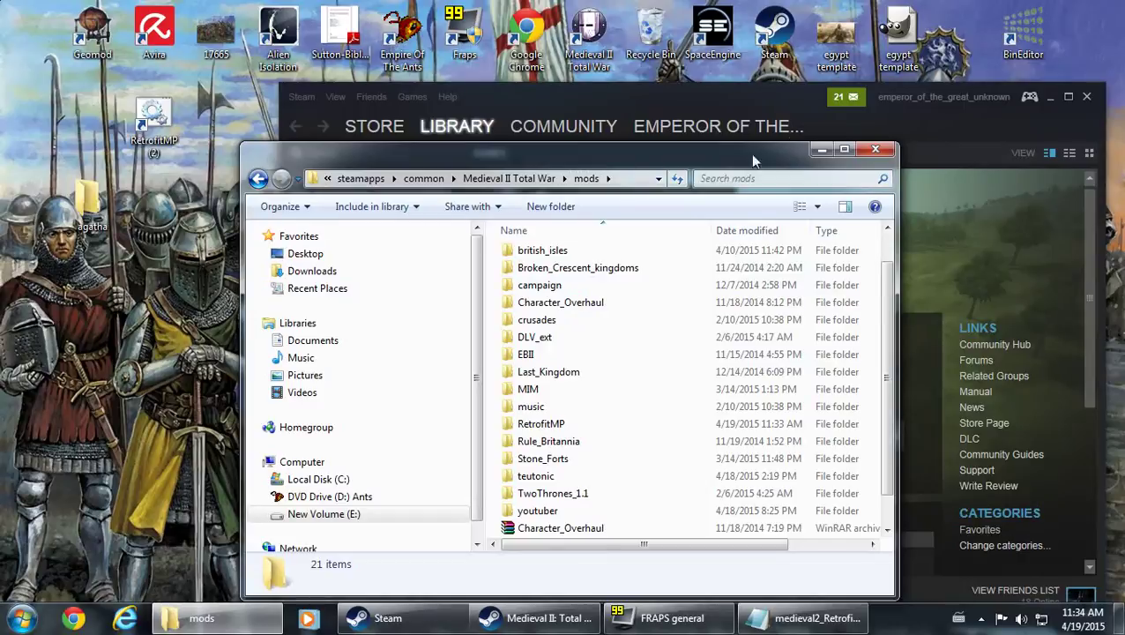
Minimise the folder window and look through the game list in the Steam library
left_click(819, 150)
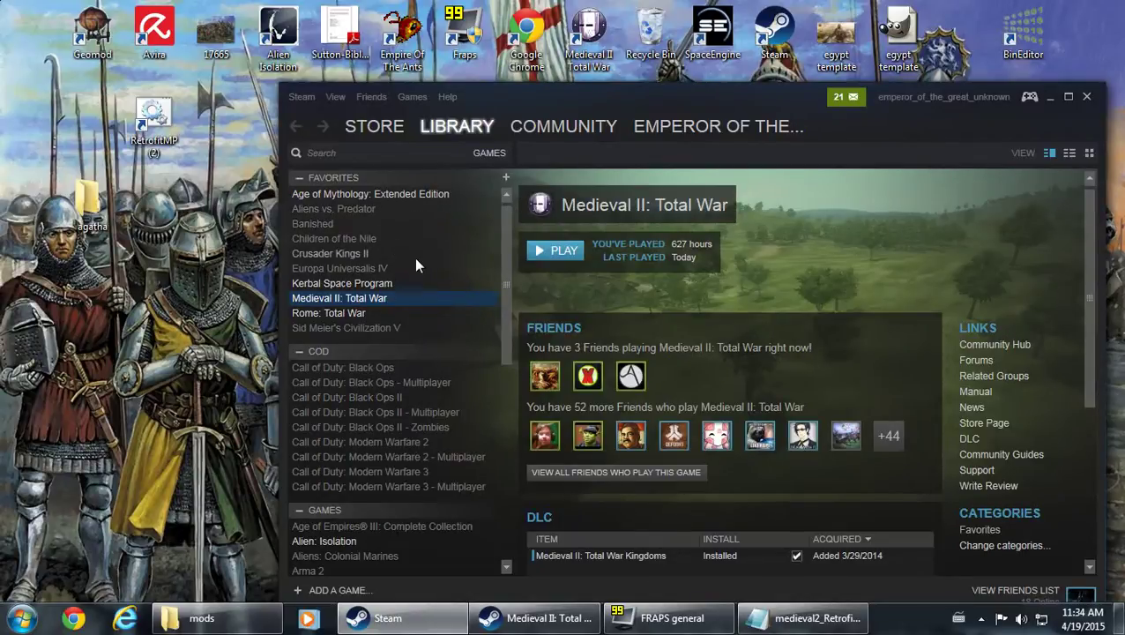
scroll(414, 257, "down", 15)
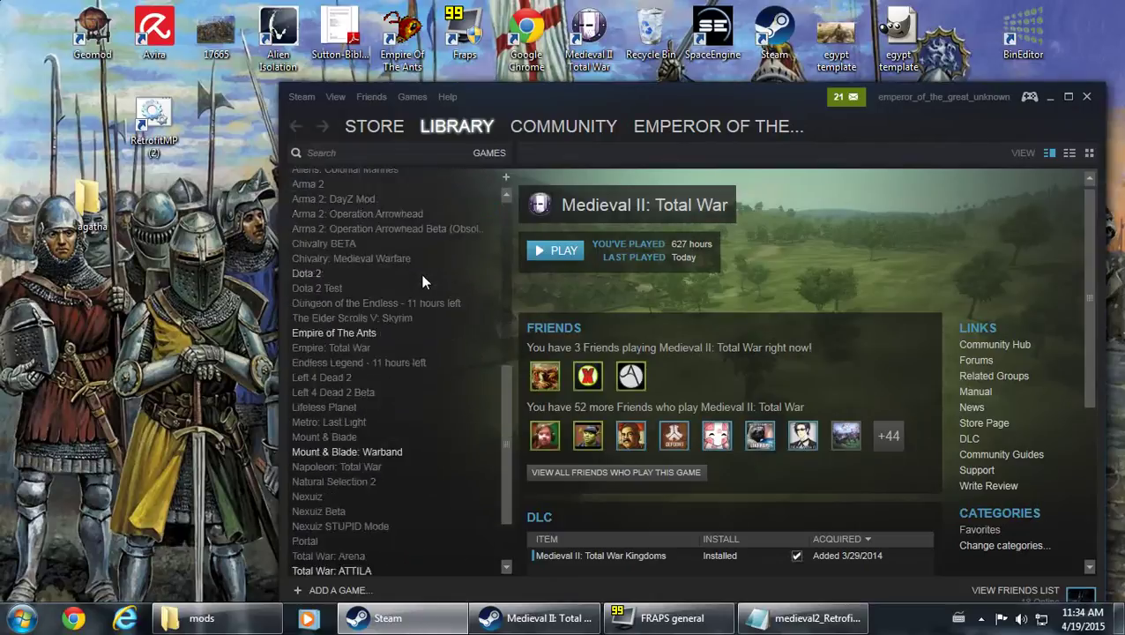
scroll(422, 284, "up", 10)
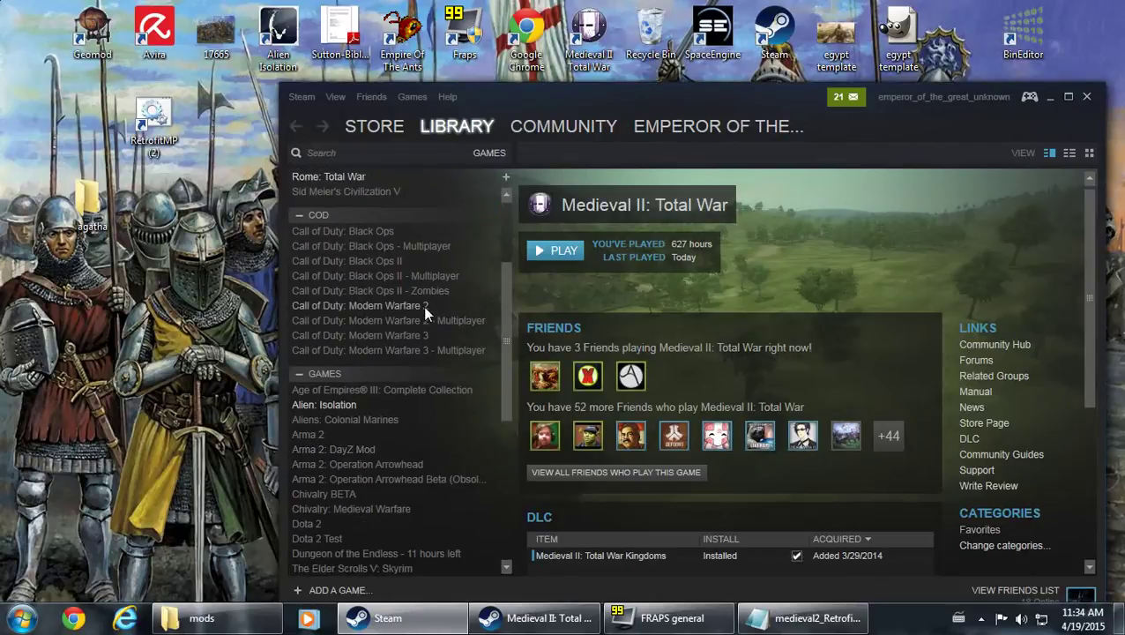